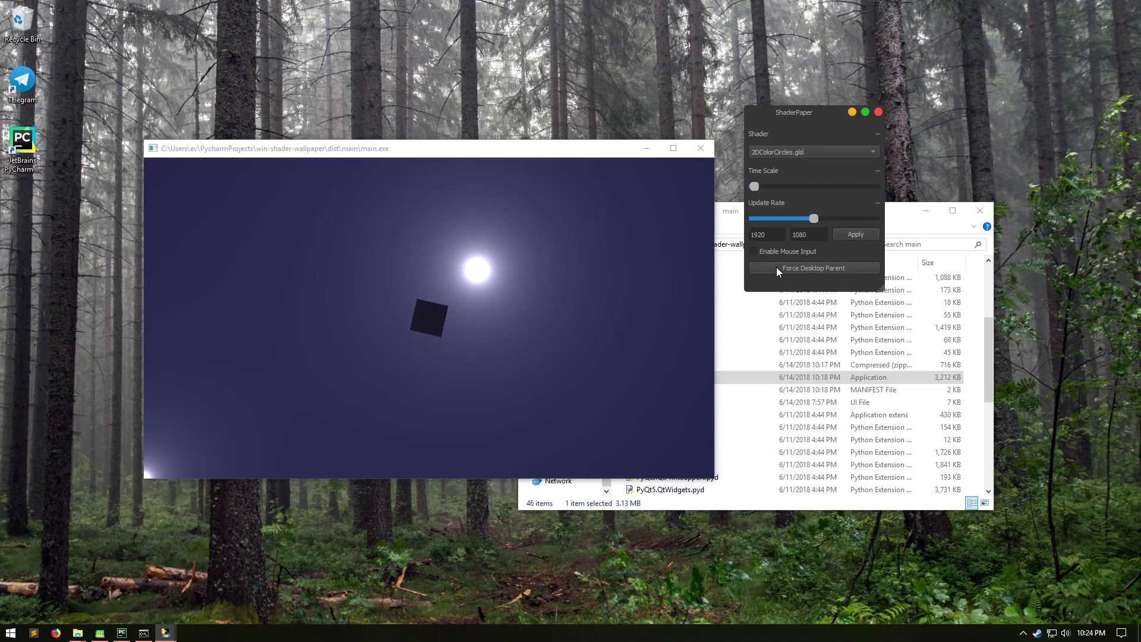
- Move the shader preview window clear of the settings panel and preview the AudreyHepburn.glsl shader in it
drag(349, 149, 251, 81)
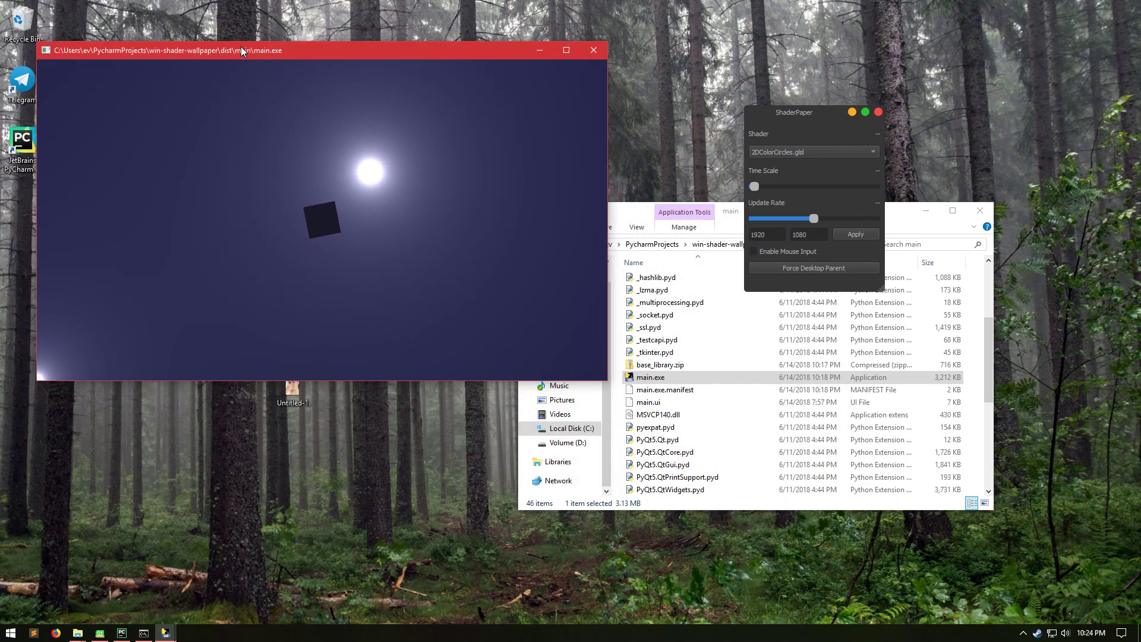
scroll(781, 150, down, 10)
click(779, 149)
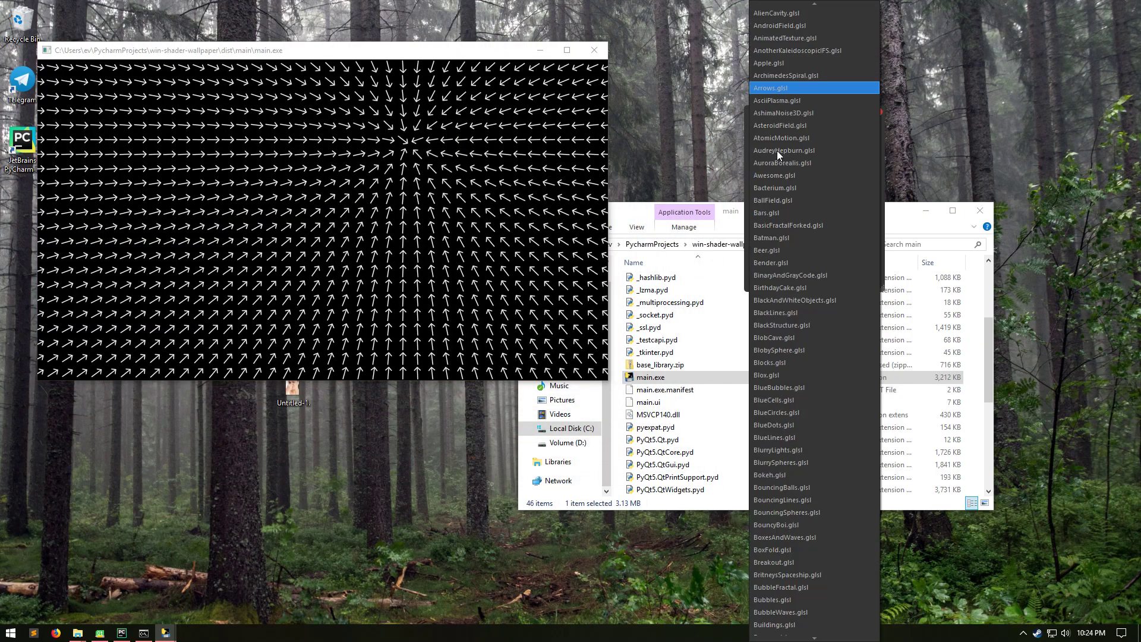
click(775, 151)
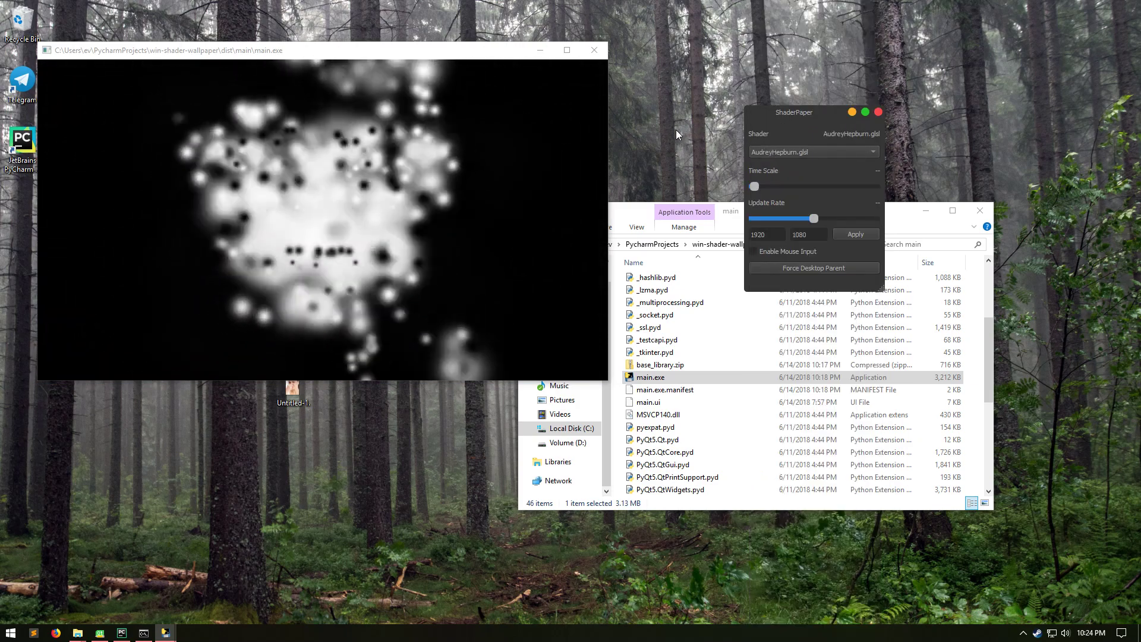
- Force the shader output onto the desktop as the background and apply the 1920 × 1080 resolution
click(808, 267)
click(856, 235)
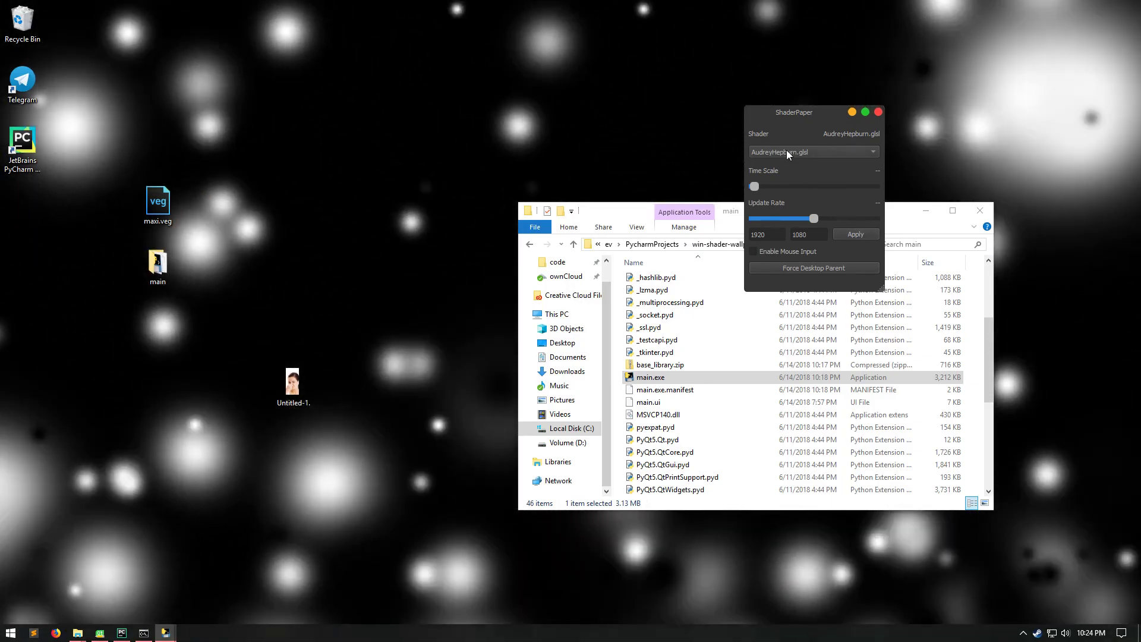
- Switch the wallpaper shader to AuroraBorealis.glsl and minimize the file browser window to reveal the desktop
click(786, 150)
click(776, 127)
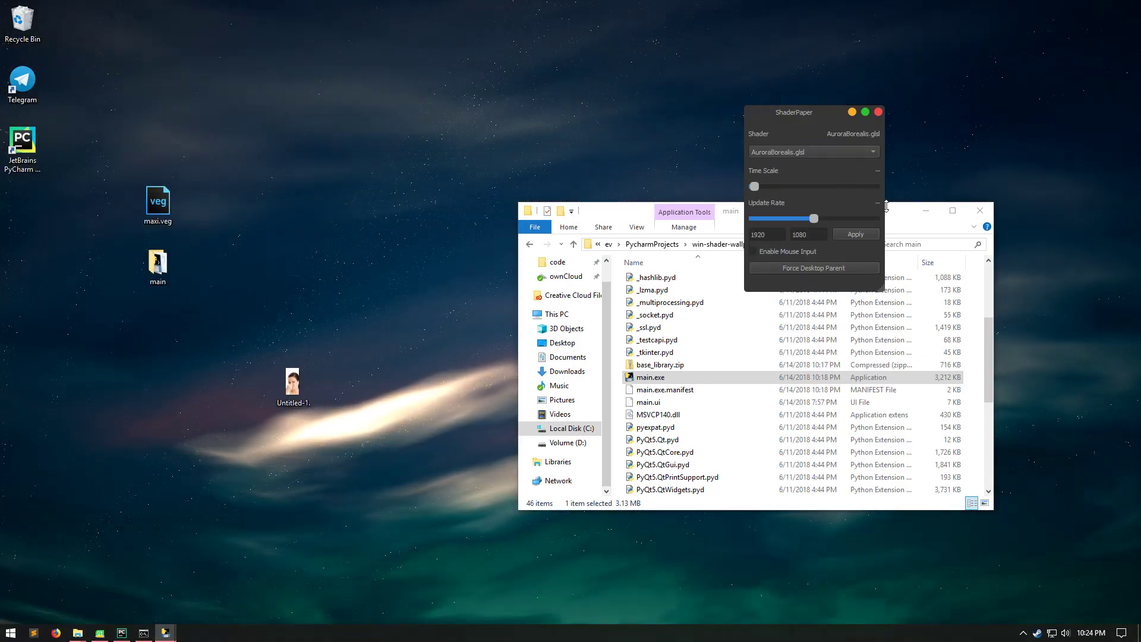
click(923, 212)
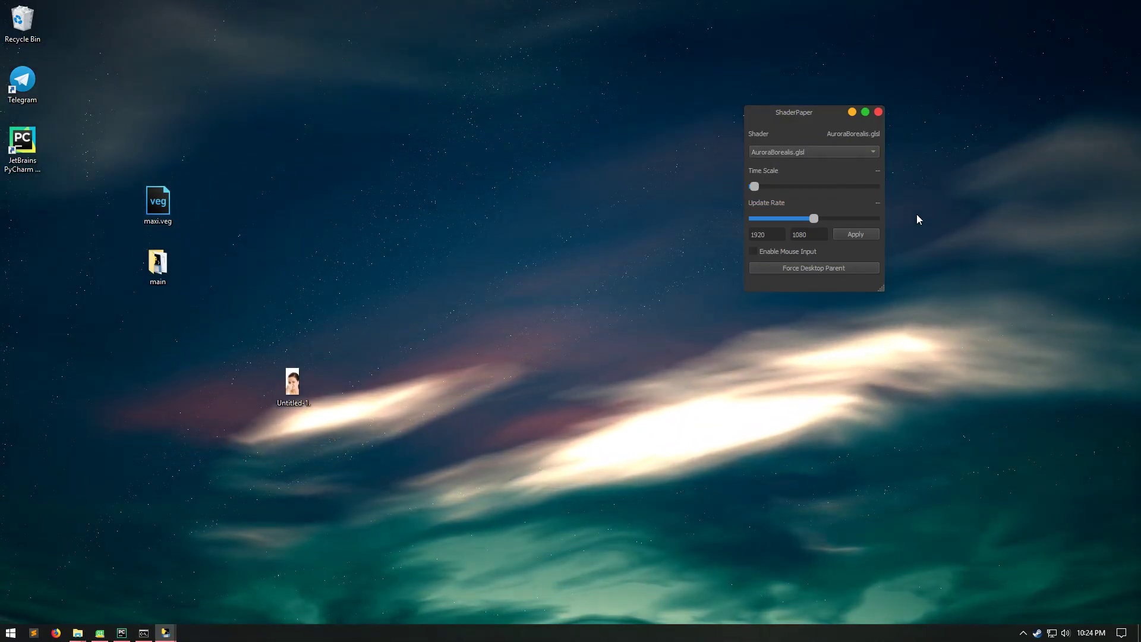
- Show the Awesome.glsl shader on the desktop, followed by Bacterium.glsl and BallField.glsl
click(840, 155)
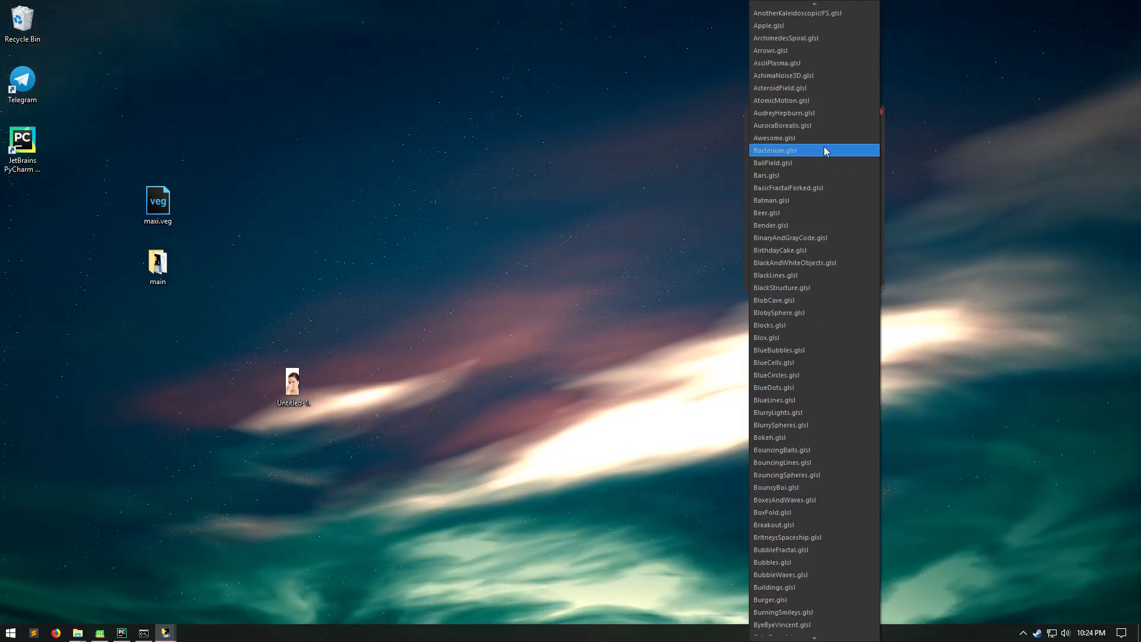
click(795, 138)
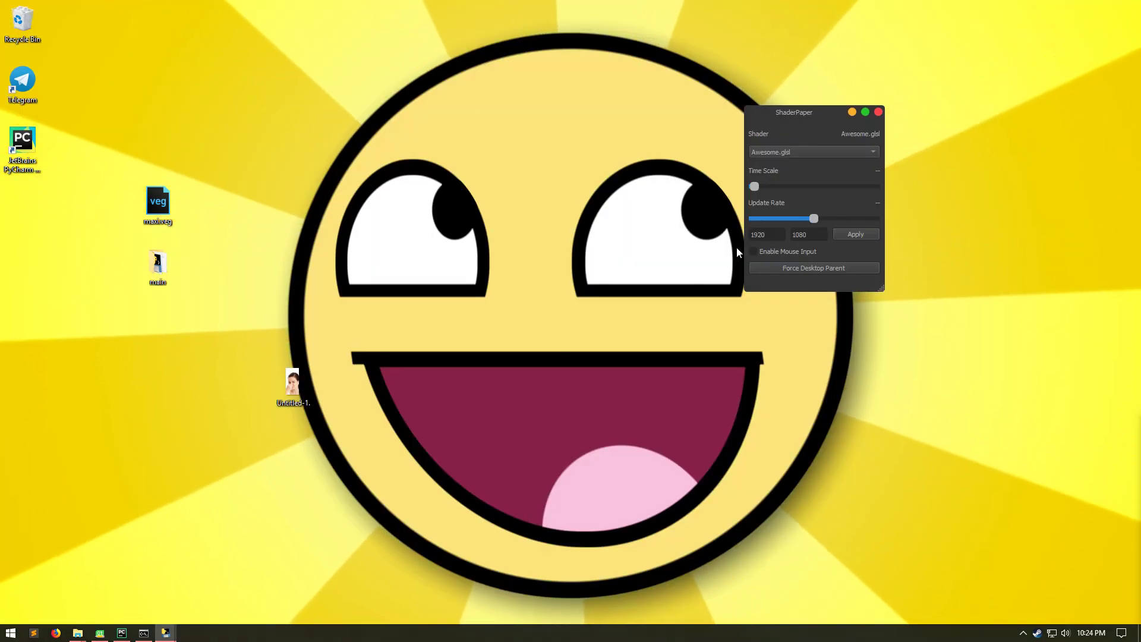
key(Down)
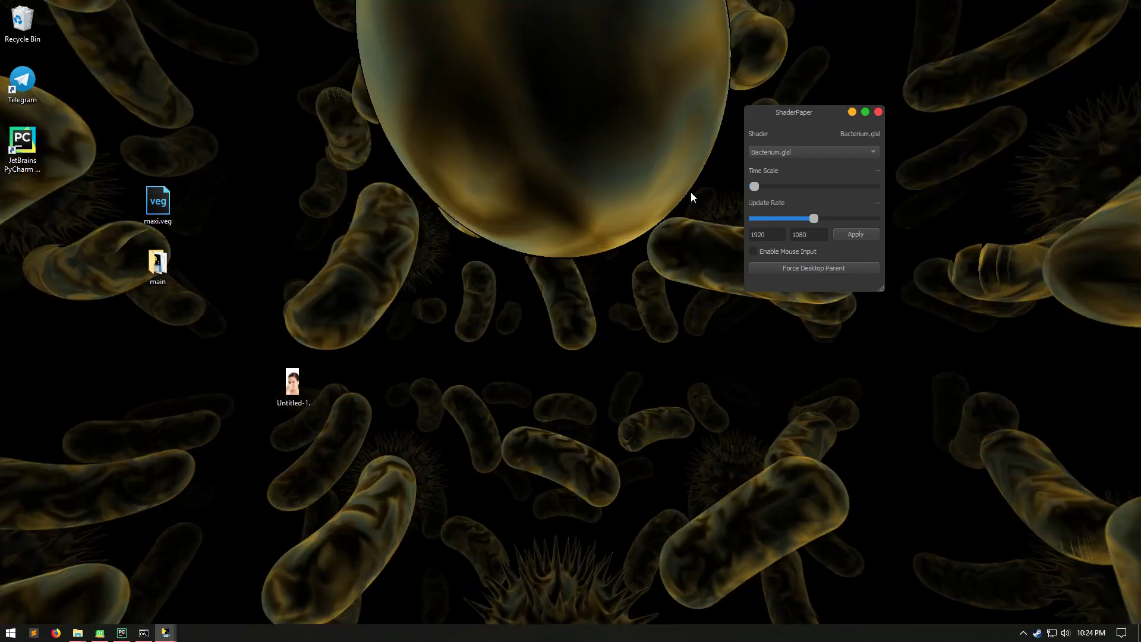
key(Down)
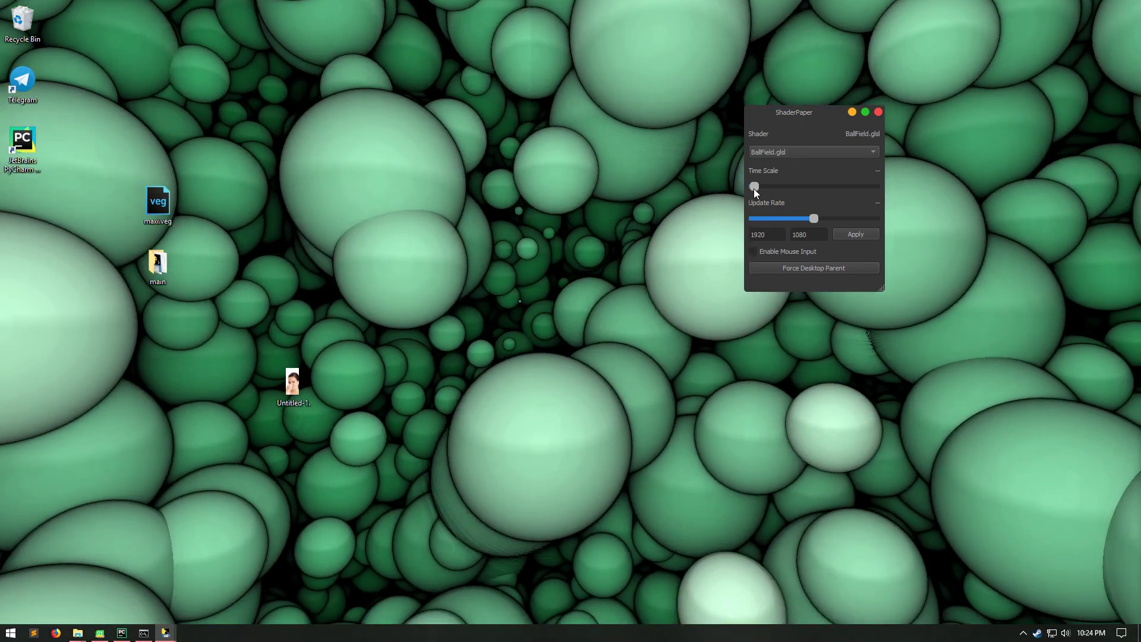
- Set the Time Scale to 0.083, switch to the Beer.glsl shader and raise its Time Scale to 1.0
mouse_move(754, 187)
mouse_down()
mouse_move(897, 191)
mouse_move(757, 181)
mouse_up()
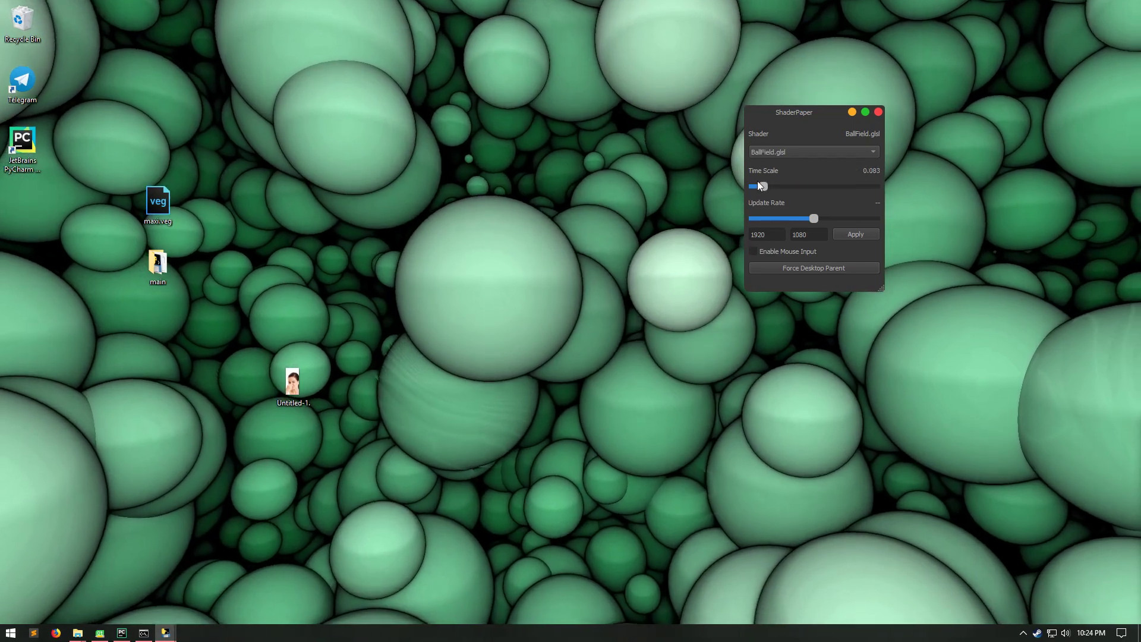
click(764, 157)
click(795, 195)
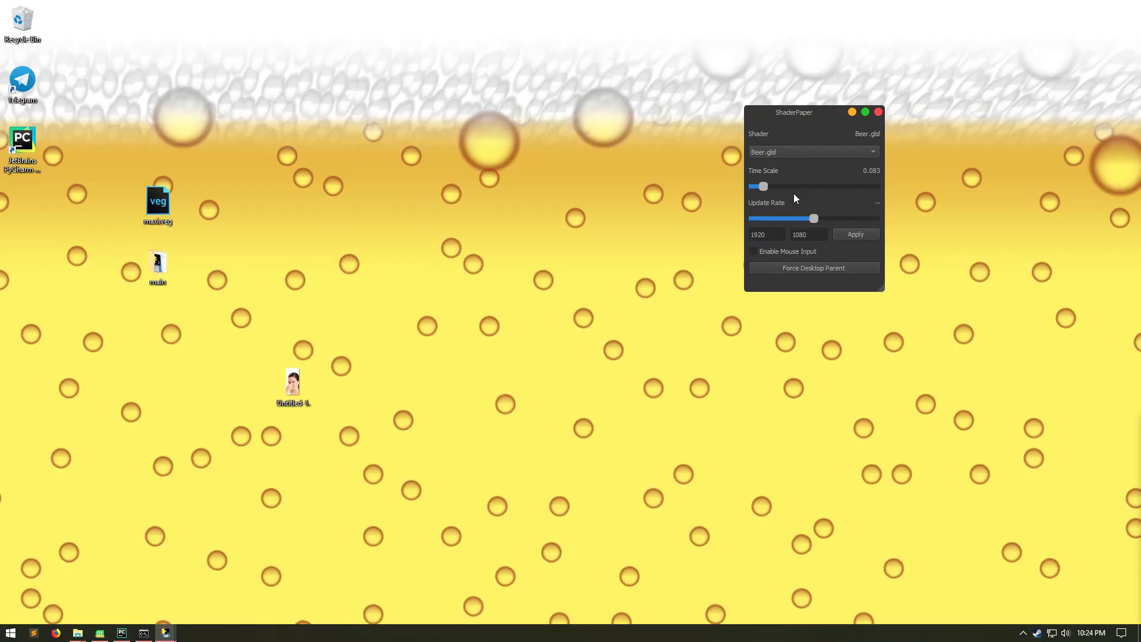
drag(764, 185, 886, 205)
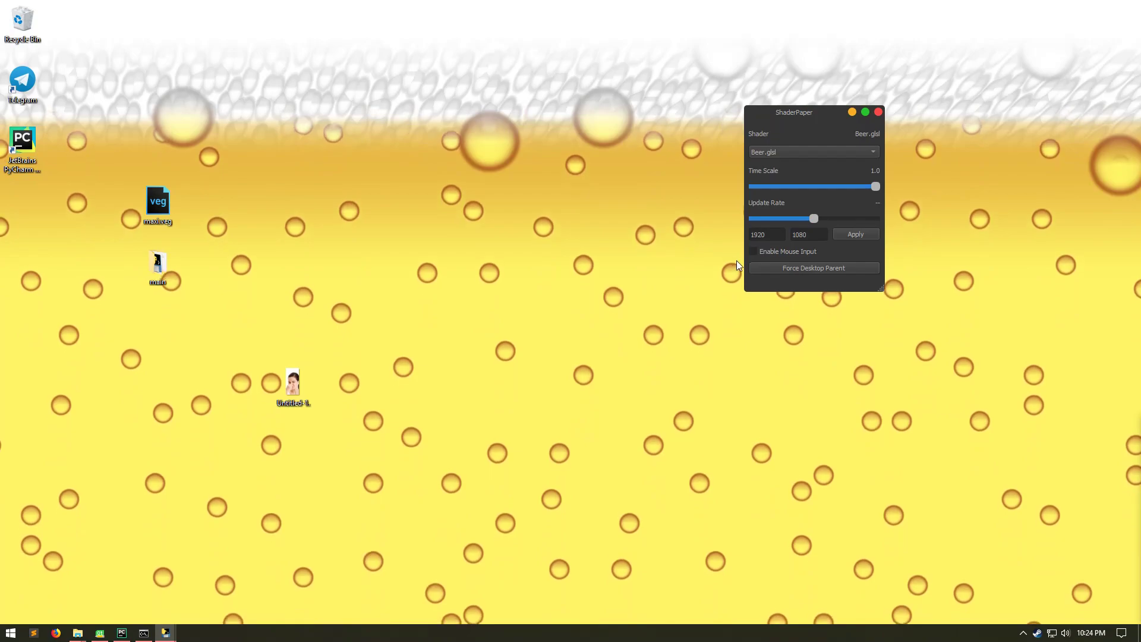
- Enable mouse input and go through the wallpaper shaders one by one from Blocks.glsl to BlueLines.glsl
click(763, 150)
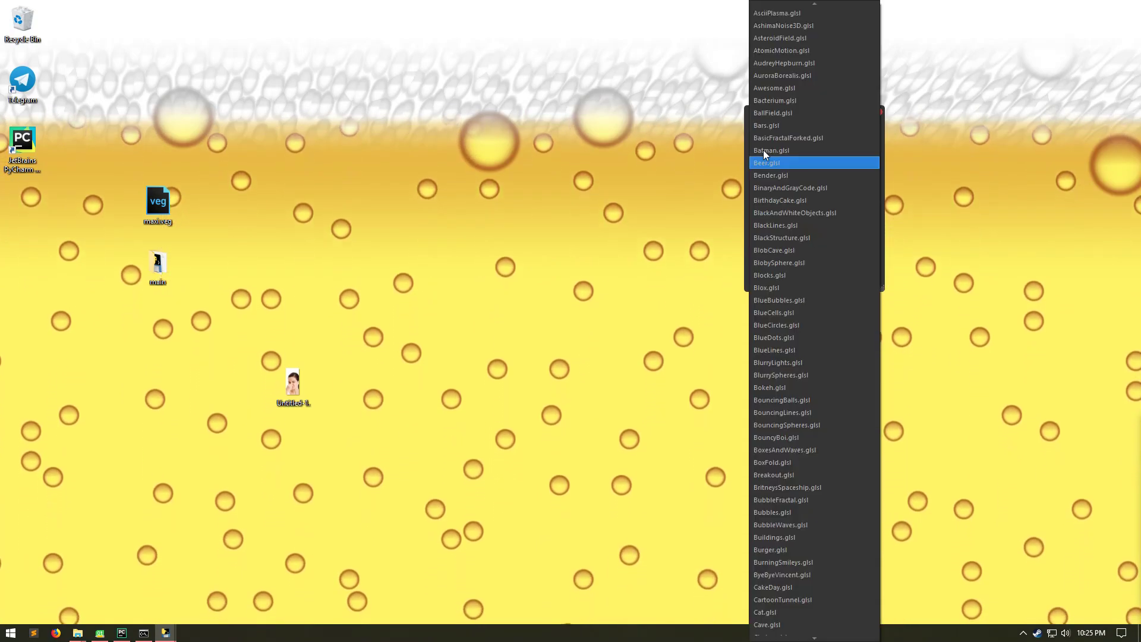
click(781, 275)
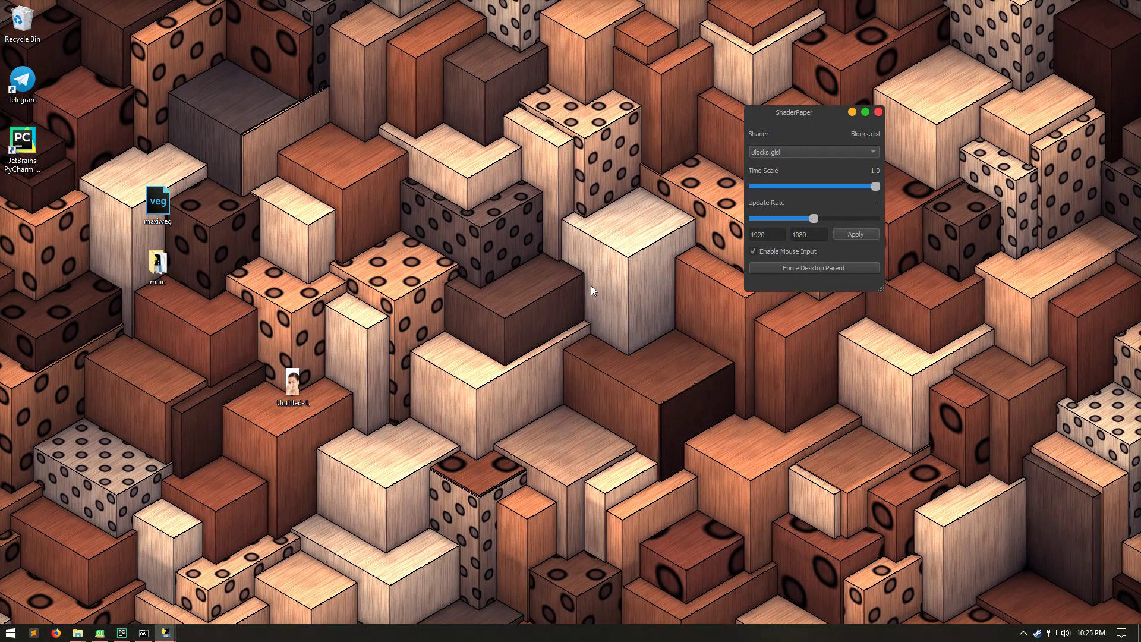
key(Down)
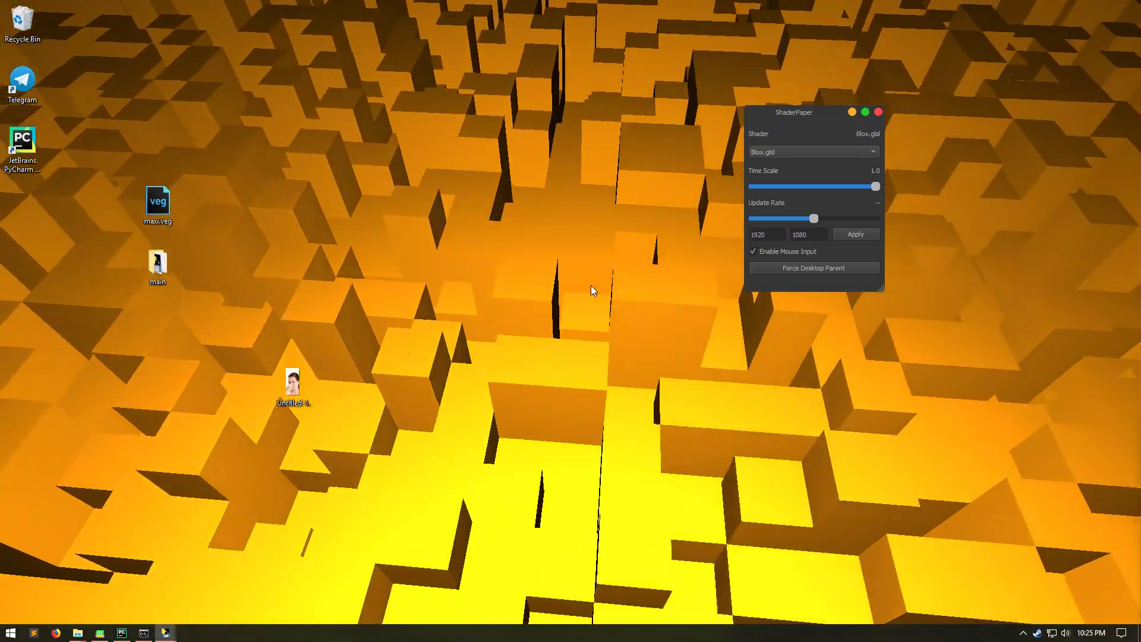
key(Down)
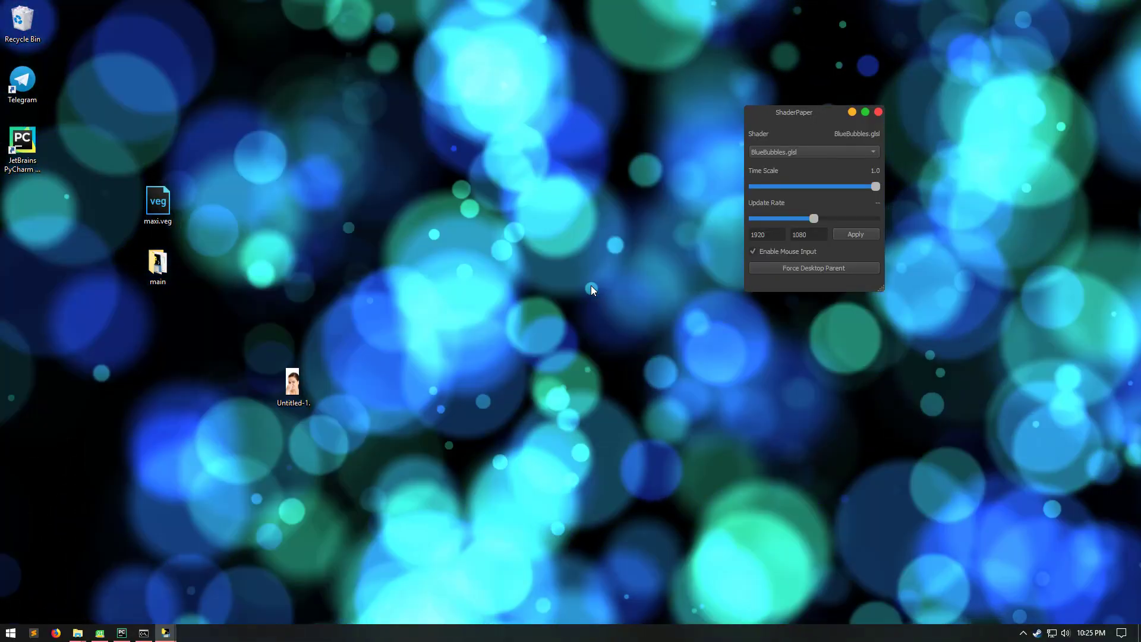
key(Down)
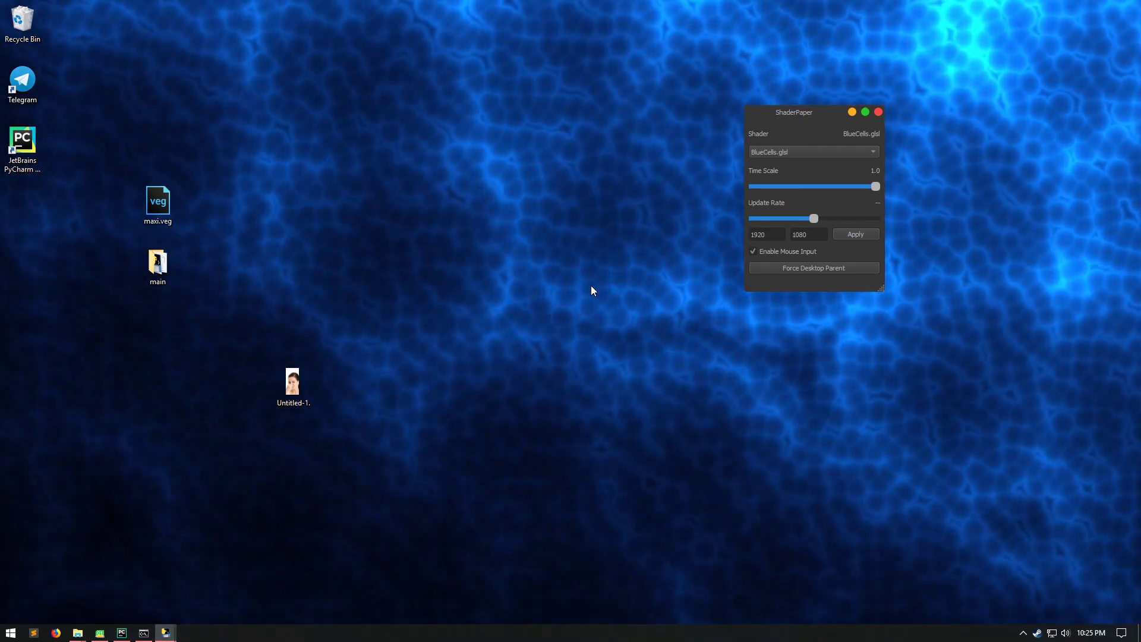
key(Down)
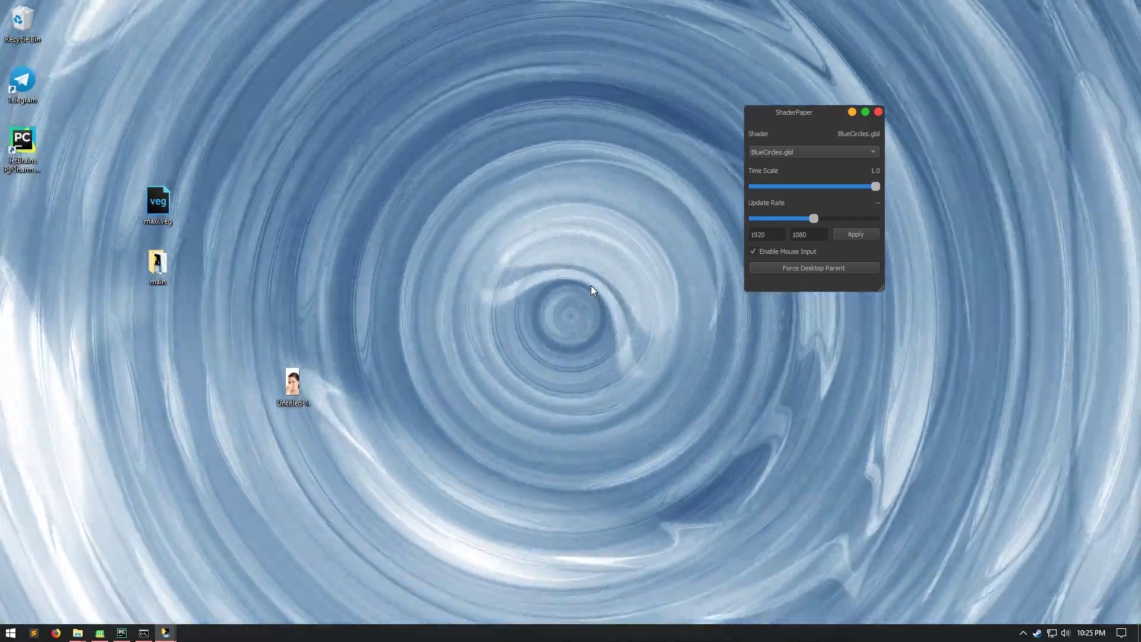
key(Down)
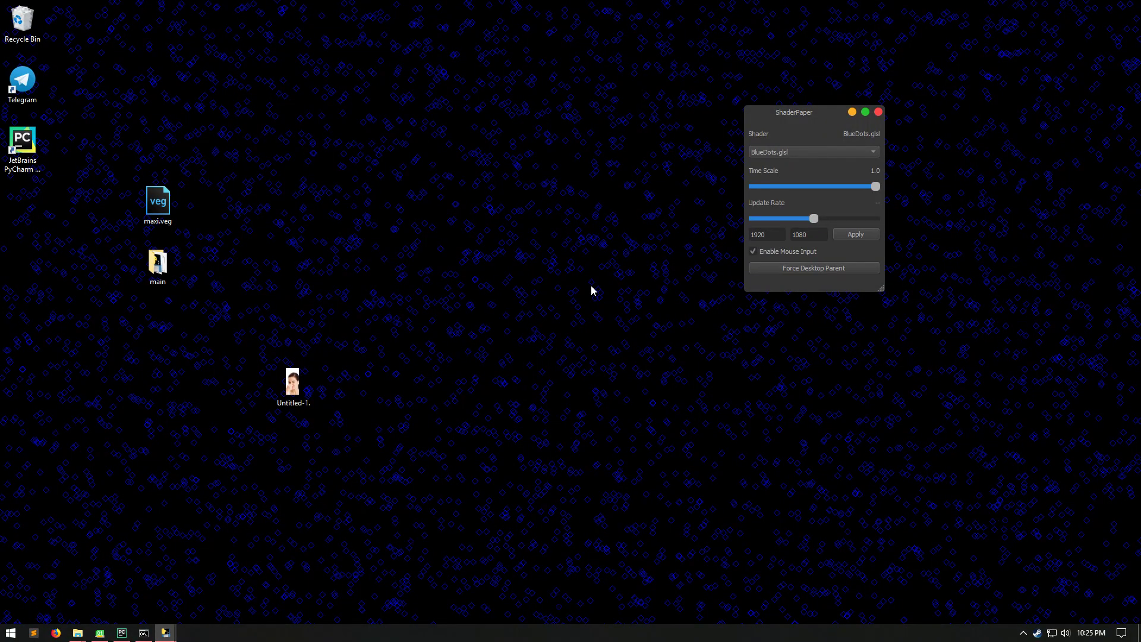
key(Down)
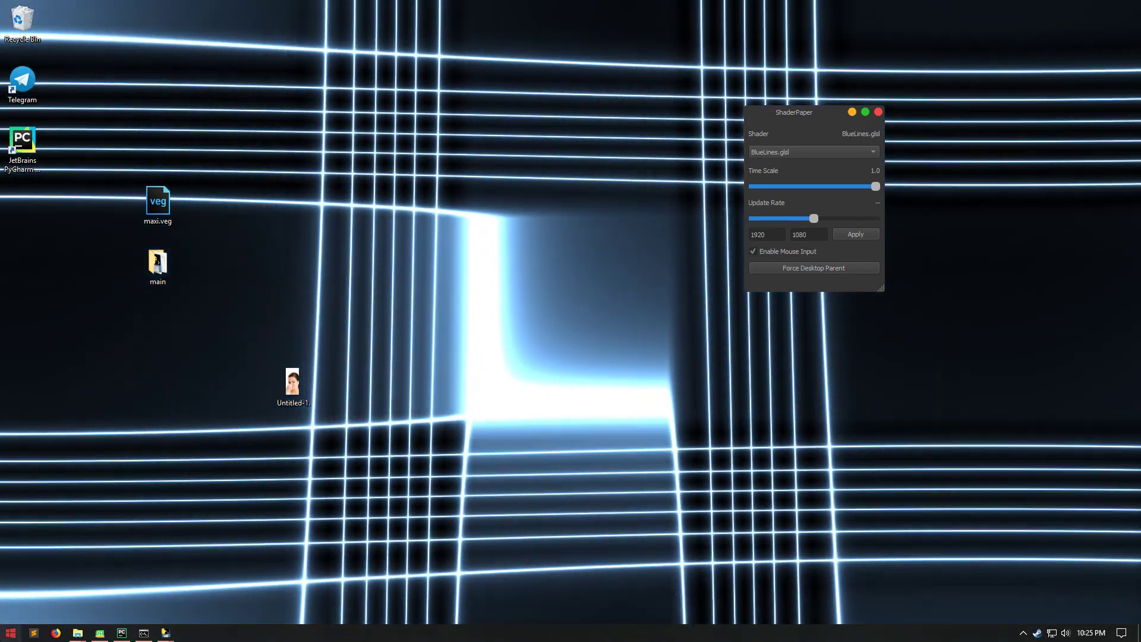
- Search for and open Calculator, and move its window away from the shader settings over the animated wallpaper
click(11, 633)
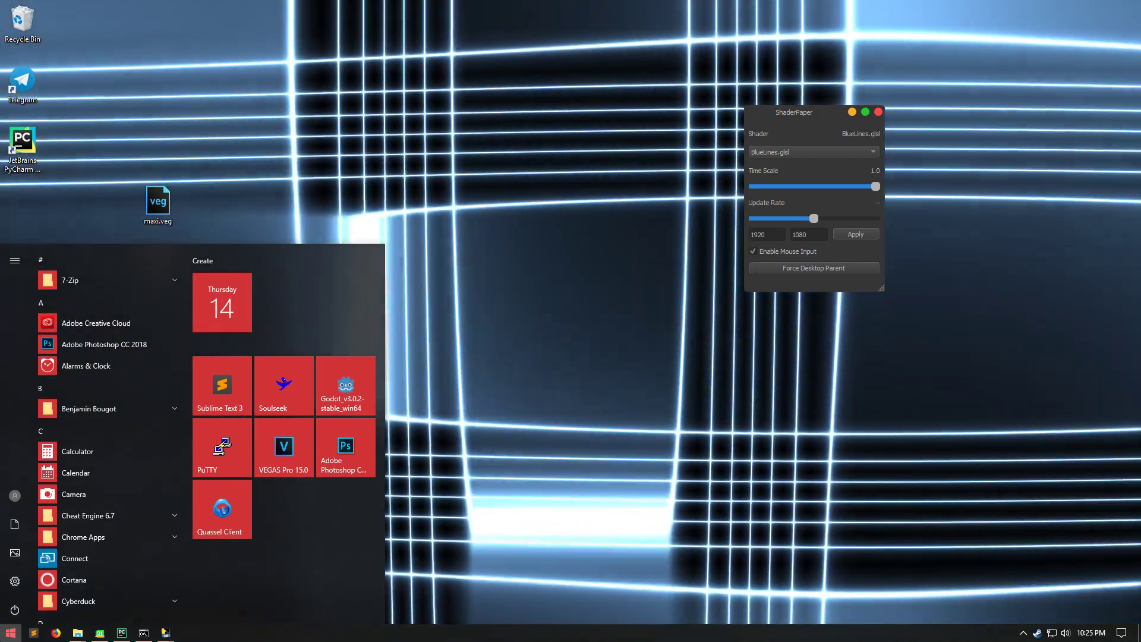
text(calcu)
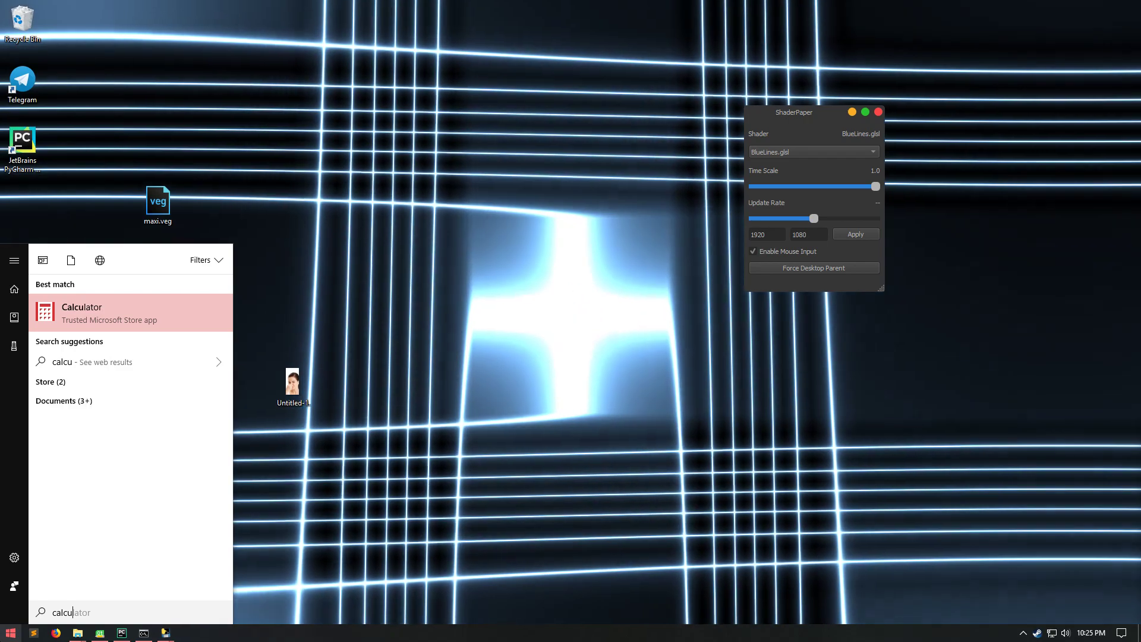
key(Return)
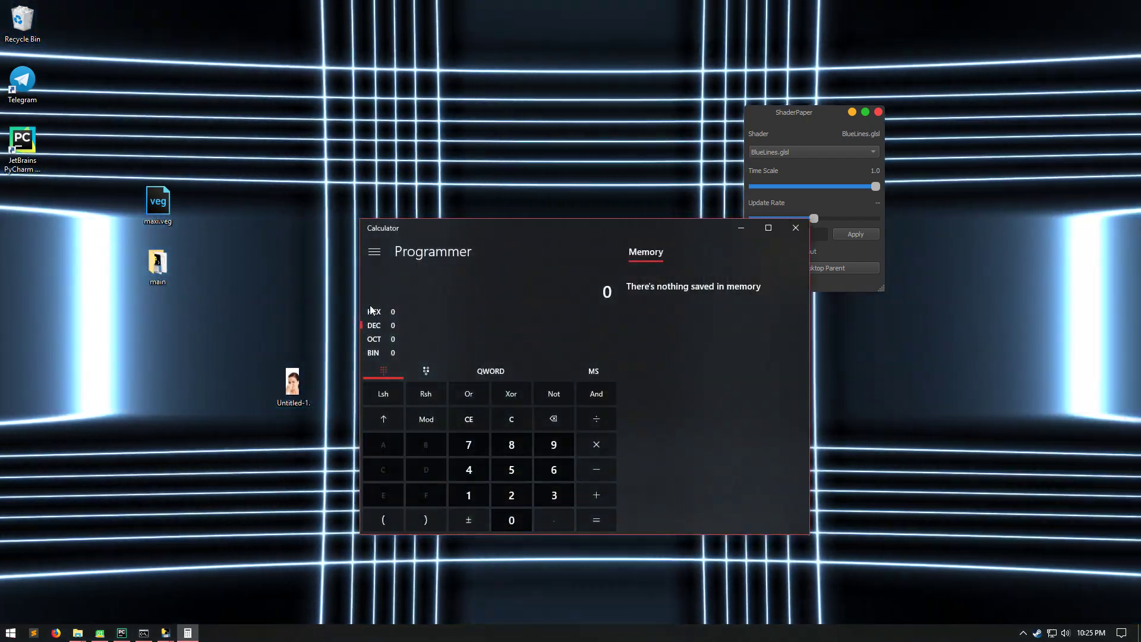
drag(432, 232, 227, 98)
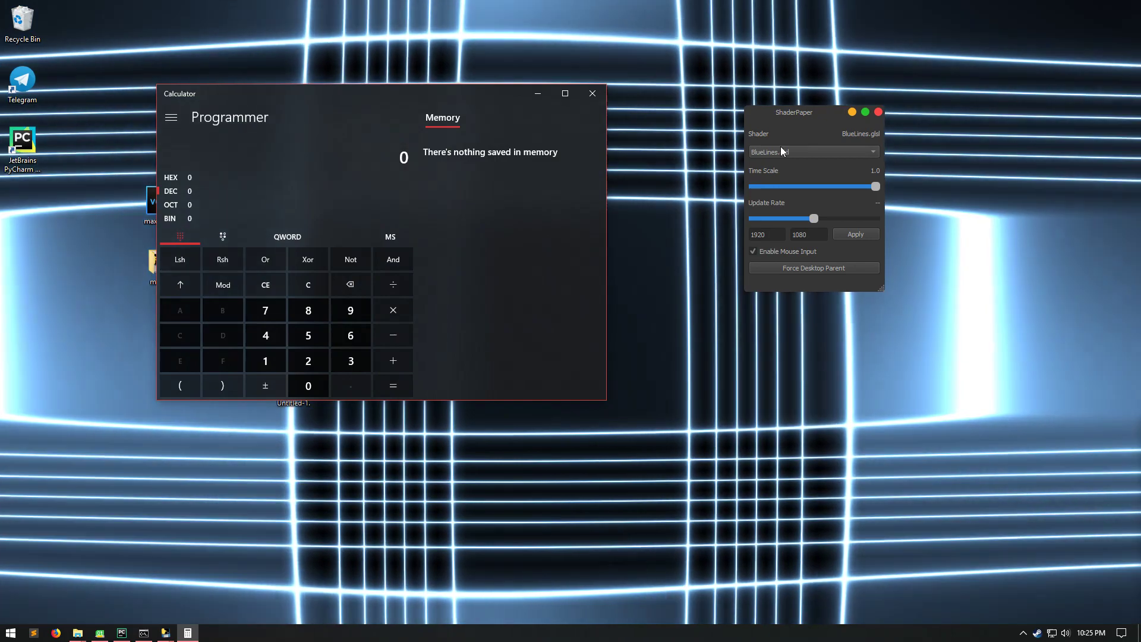
- Switch the wallpaper to BlurryLights.glsl and reposition the Calculator window over it to show the transparency effect
click(781, 152)
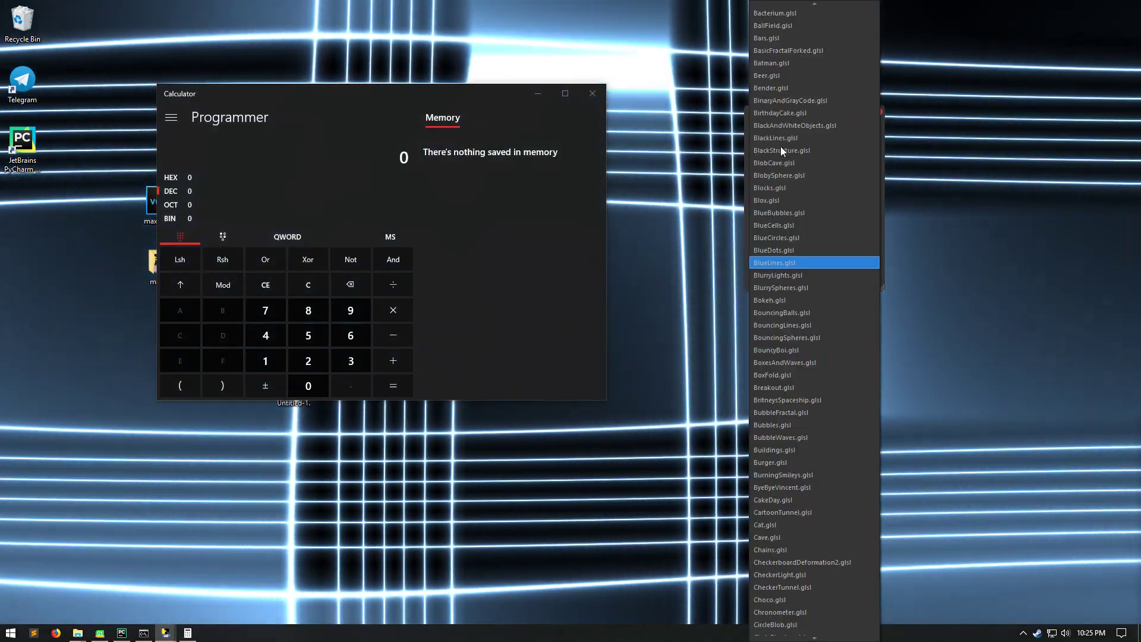
click(803, 274)
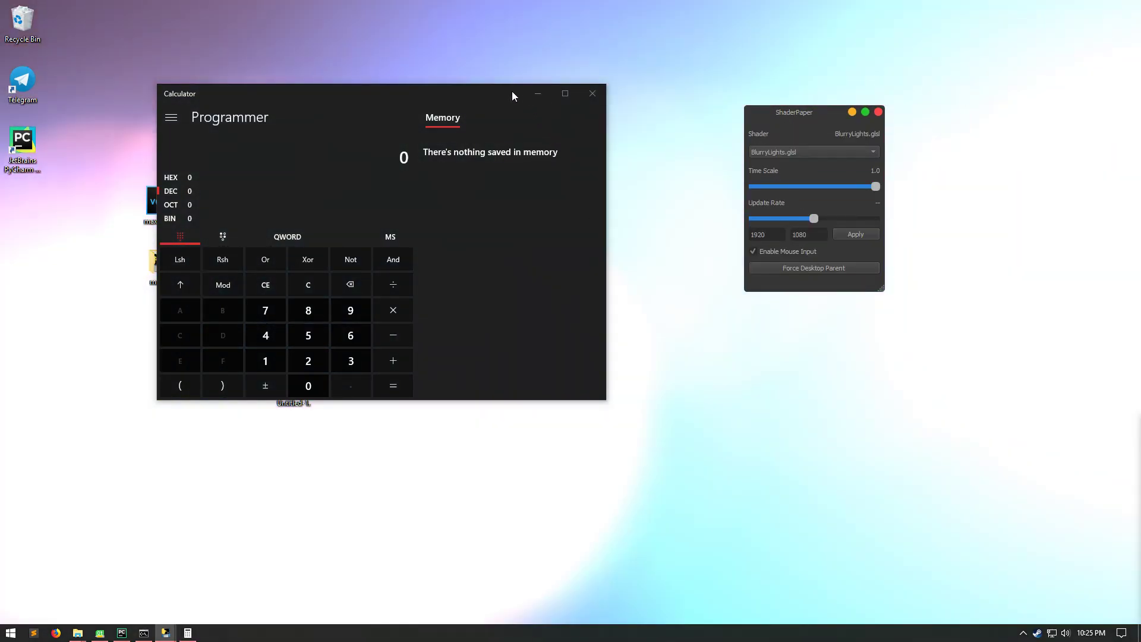
drag(511, 90, 410, 69)
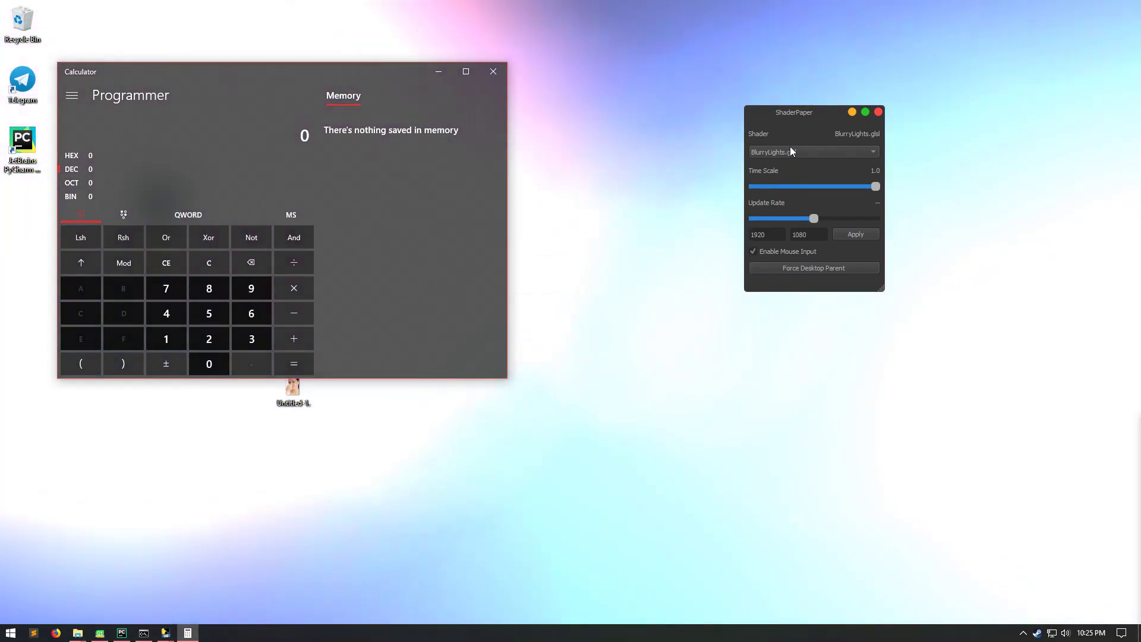
- Switch the wallpaper to BlurrySpheres.glsl with Time Scale 0.035, viewing it through the focused Calculator window
click(791, 151)
click(790, 275)
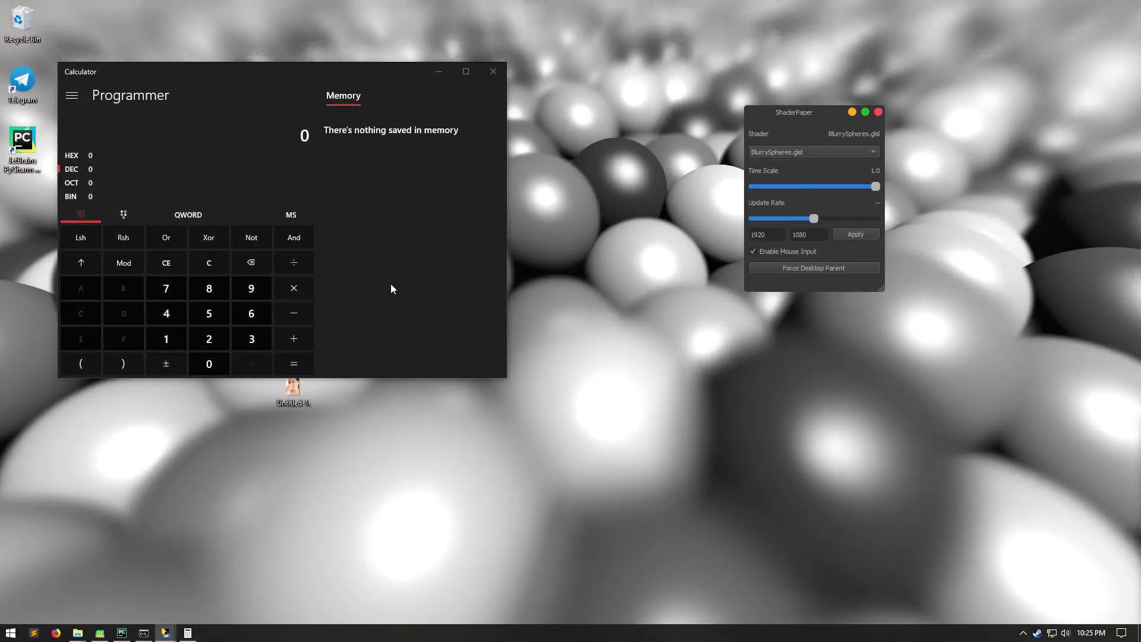
click(392, 284)
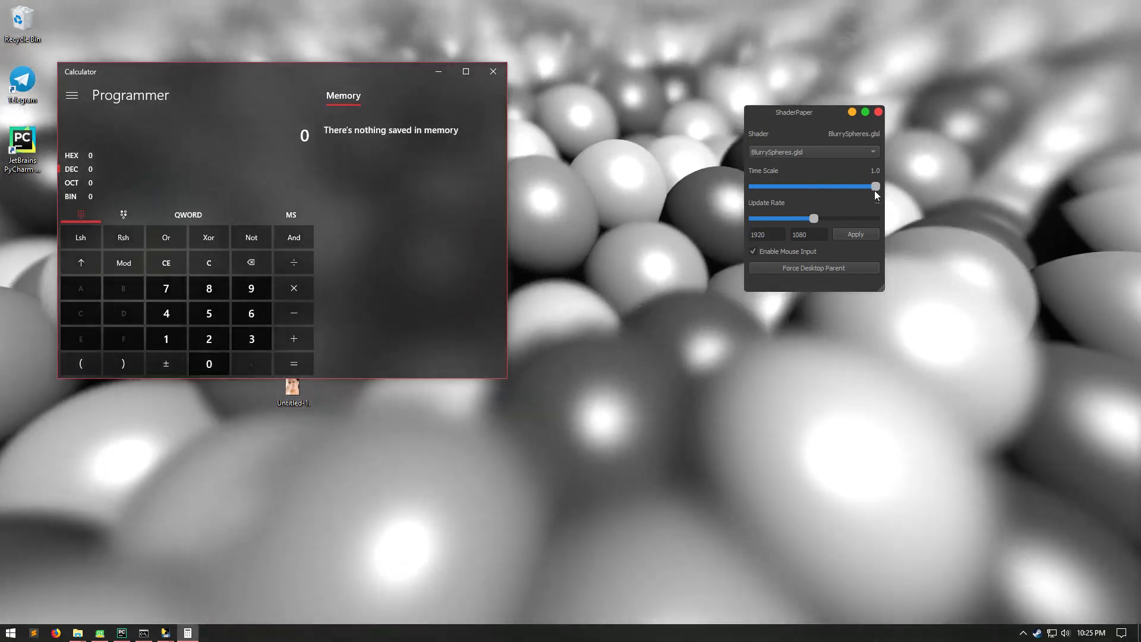
drag(875, 187, 756, 188)
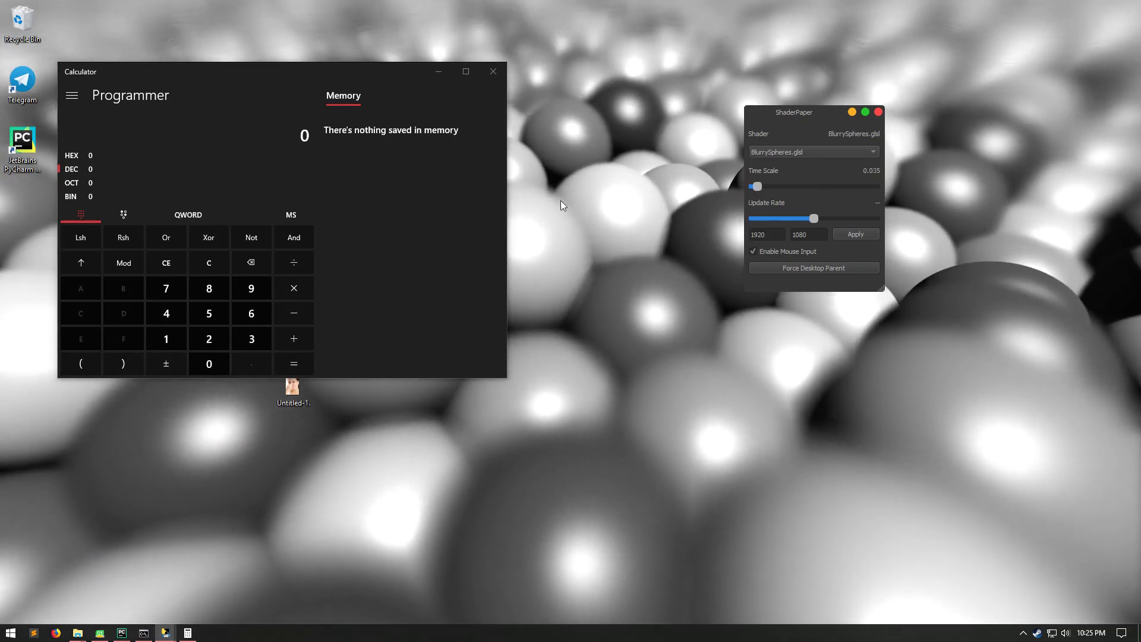
click(454, 224)
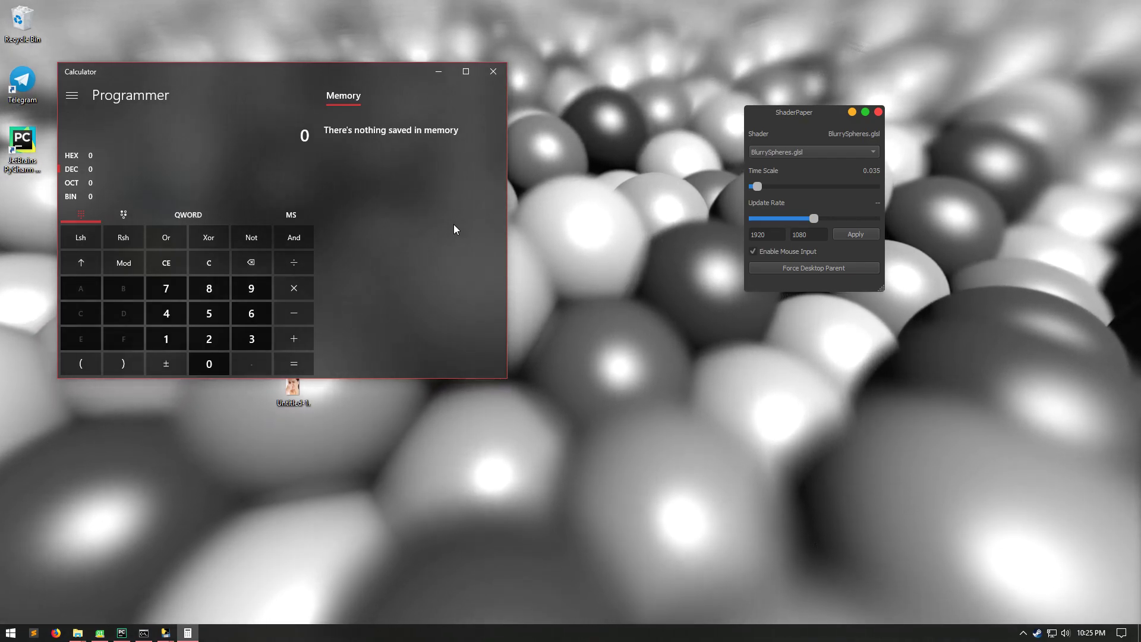
- Switch the wallpaper to BlobySphere.glsl and set the Time Scale to 1.0
click(812, 151)
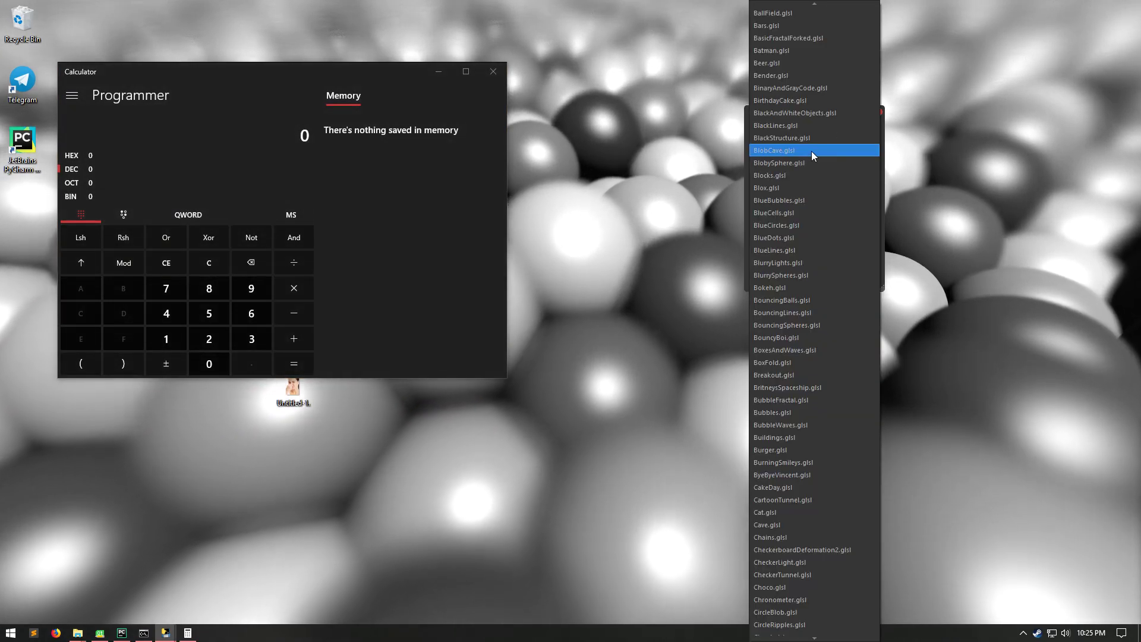
click(809, 164)
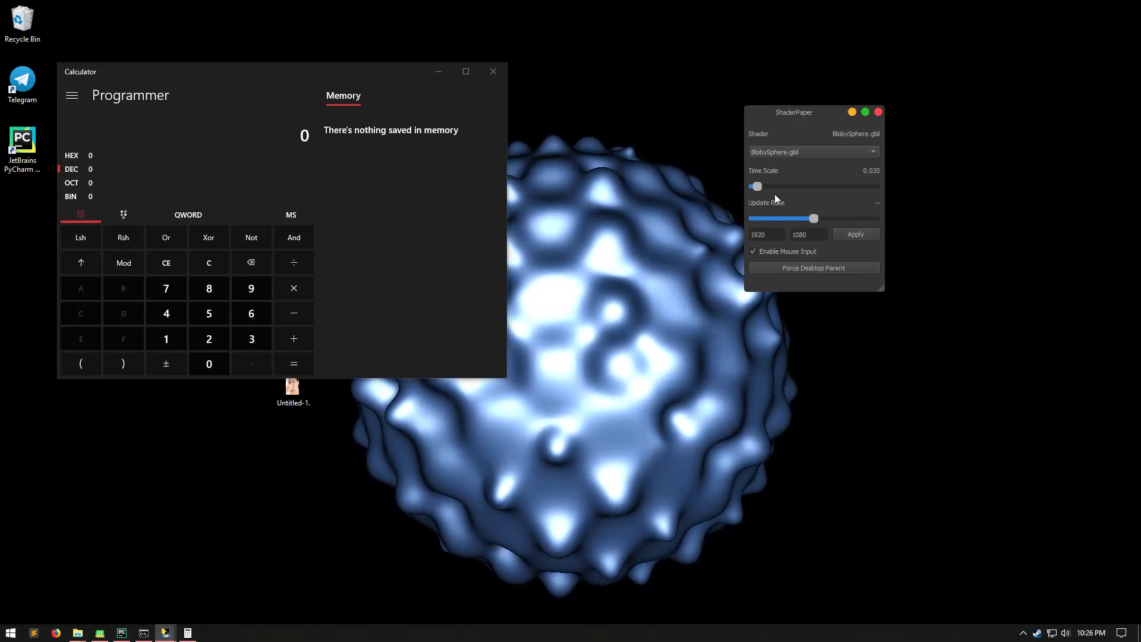
drag(756, 188, 908, 202)
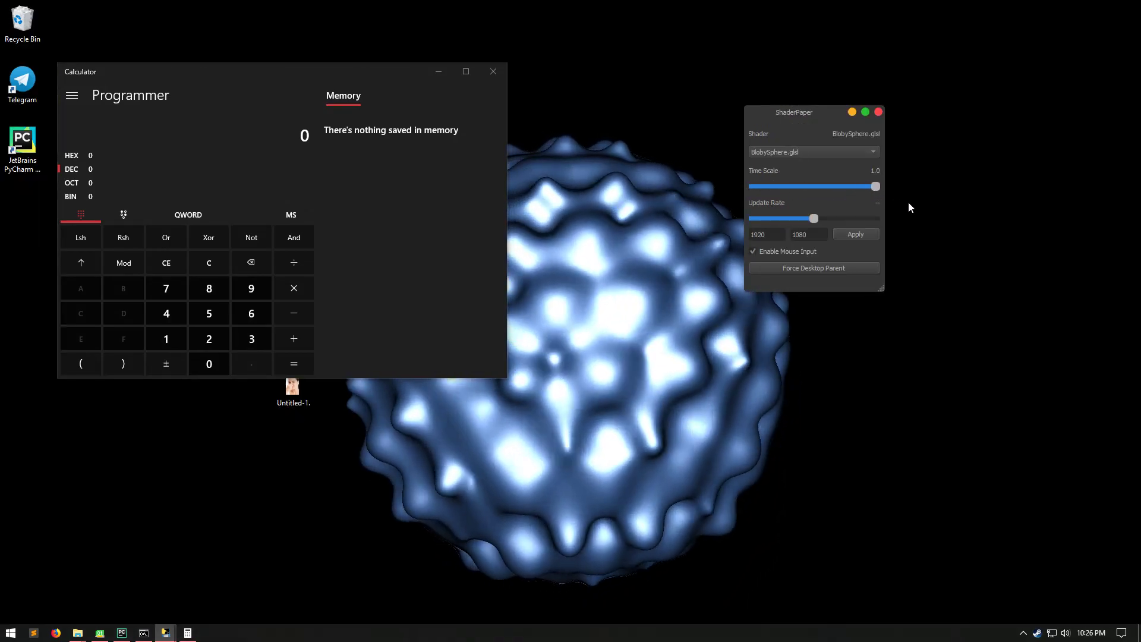
- Switch the wallpaper to Blox.glsl, followed by BlurryLights.glsl
click(805, 149)
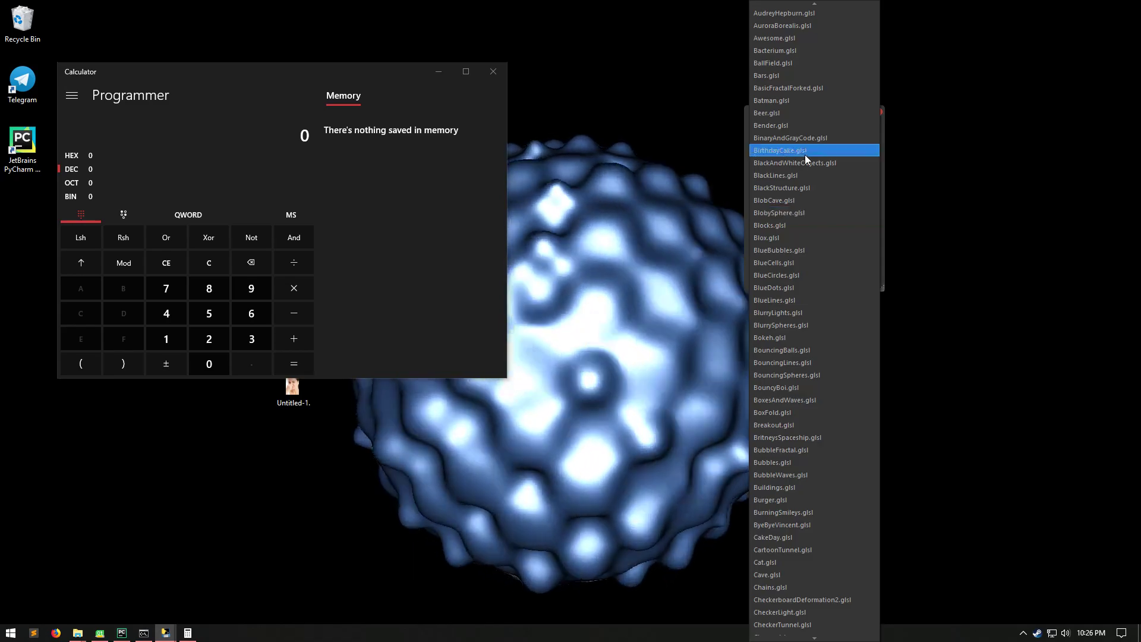
click(791, 224)
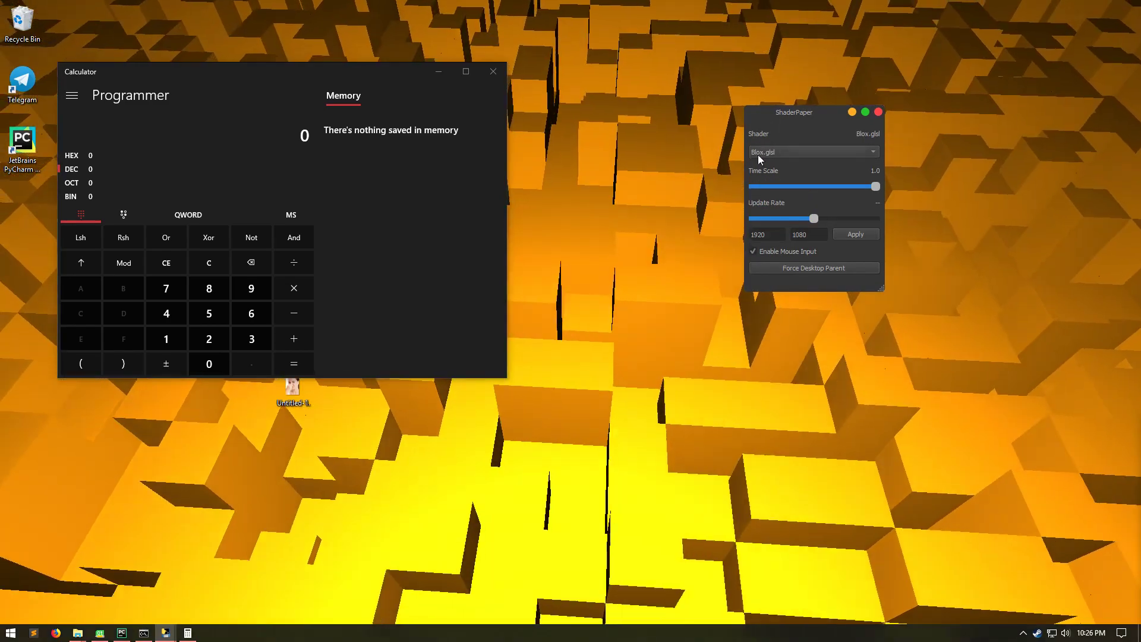
click(760, 155)
click(776, 300)
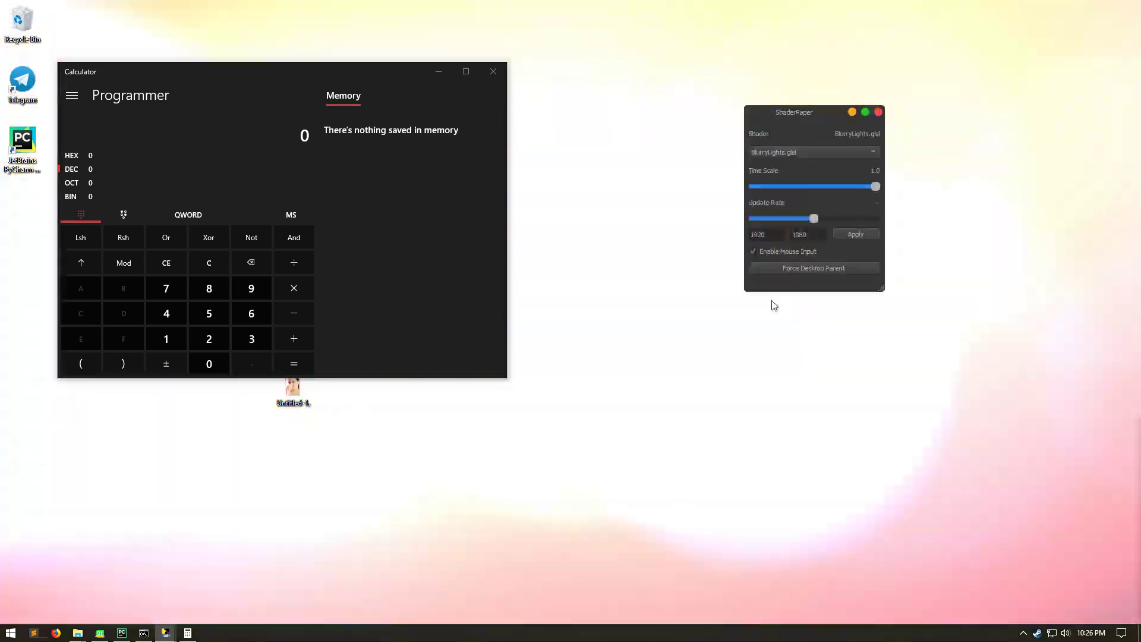
- Advance the wallpaper three shaders to BouncingBalls.glsl and focus Calculator to view the animation through its transparent window
key(Down)
key(Down)
key(Down)
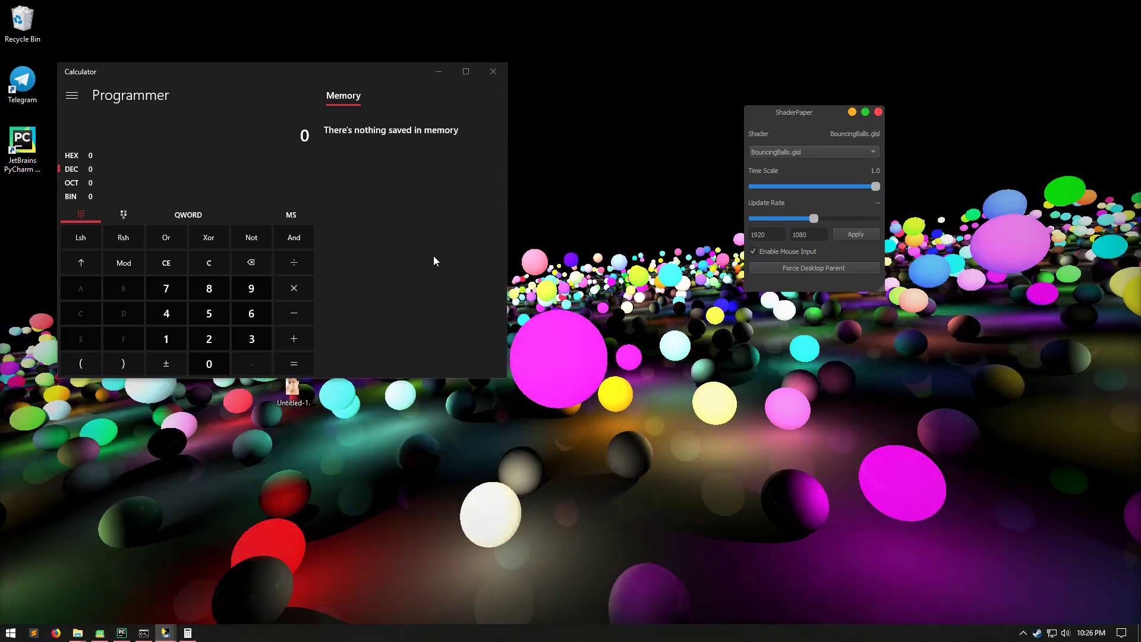
click(338, 284)
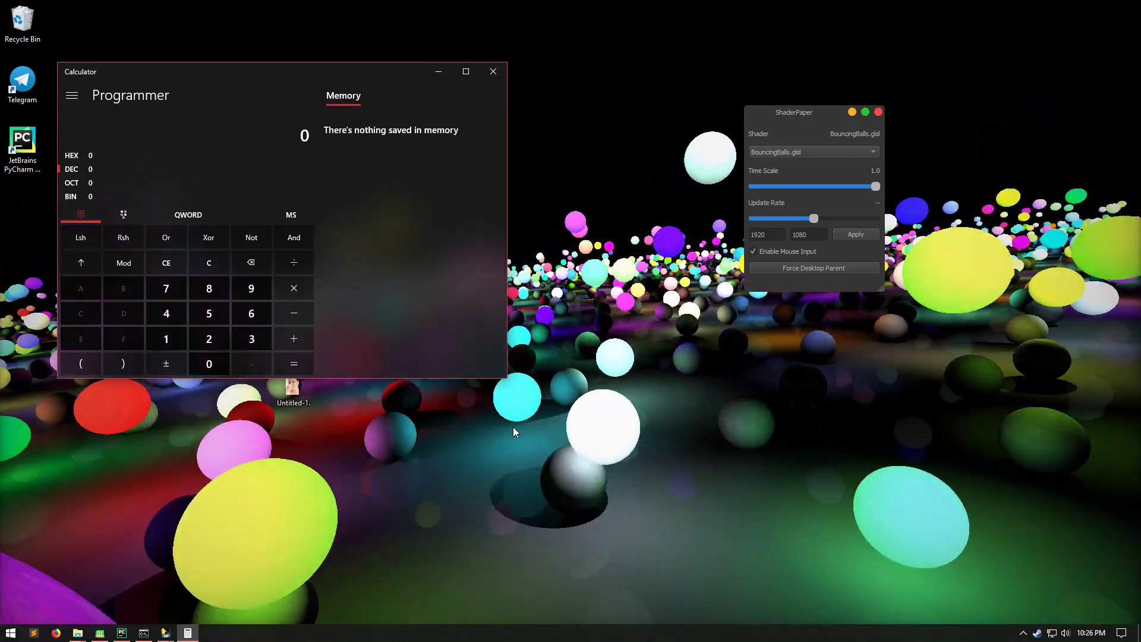
click(512, 427)
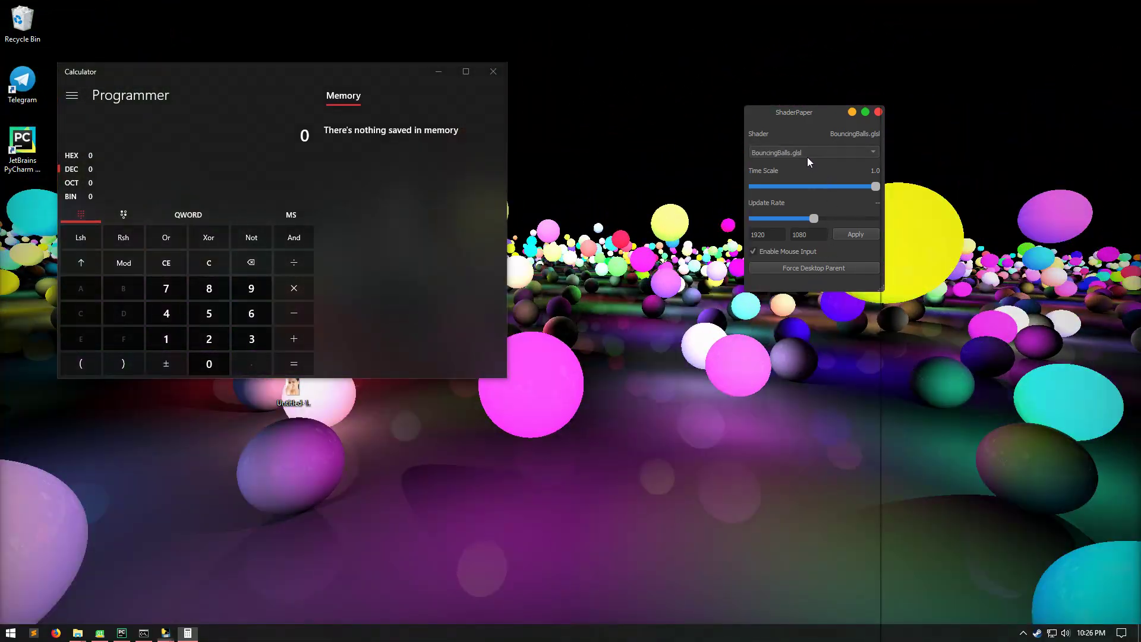
- Switch the wallpaper to BouncingLines.glsl and minimize Calculator to uncover the desktop
click(807, 157)
click(784, 308)
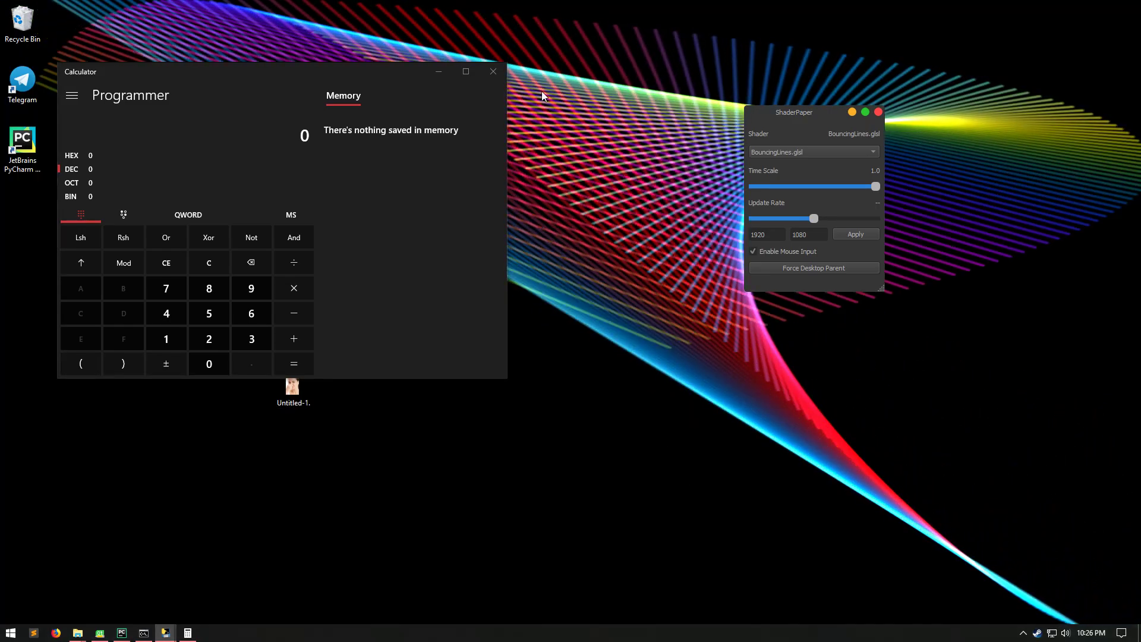
click(438, 72)
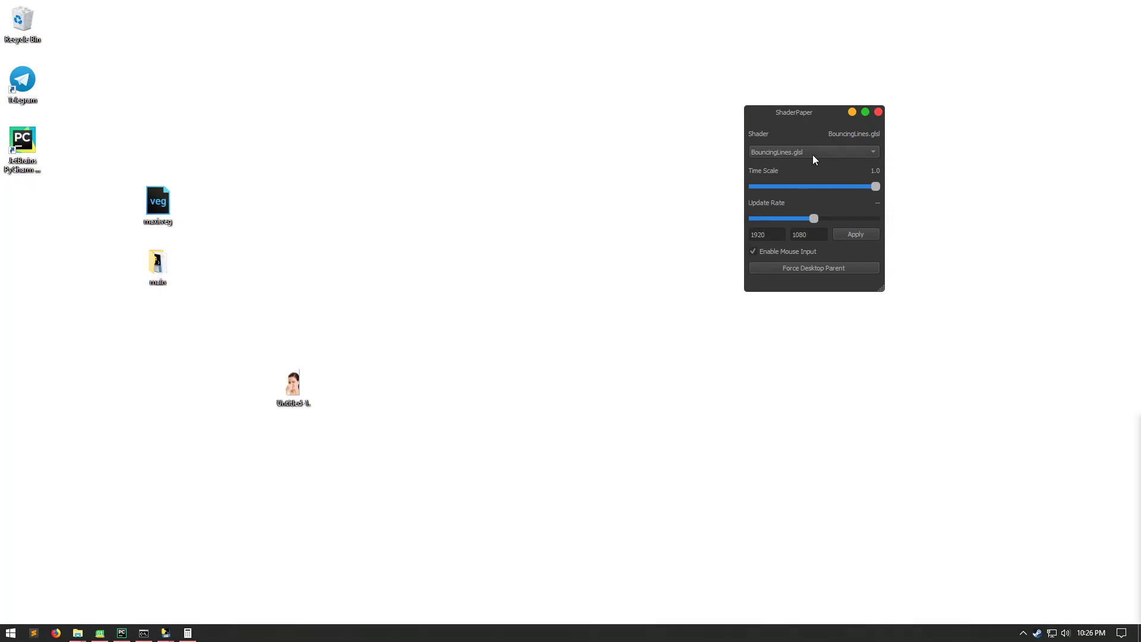
- Switch the wallpaper to BouncingSpheres.glsl and advance it to BouncyBoi.glsl
click(813, 157)
click(802, 287)
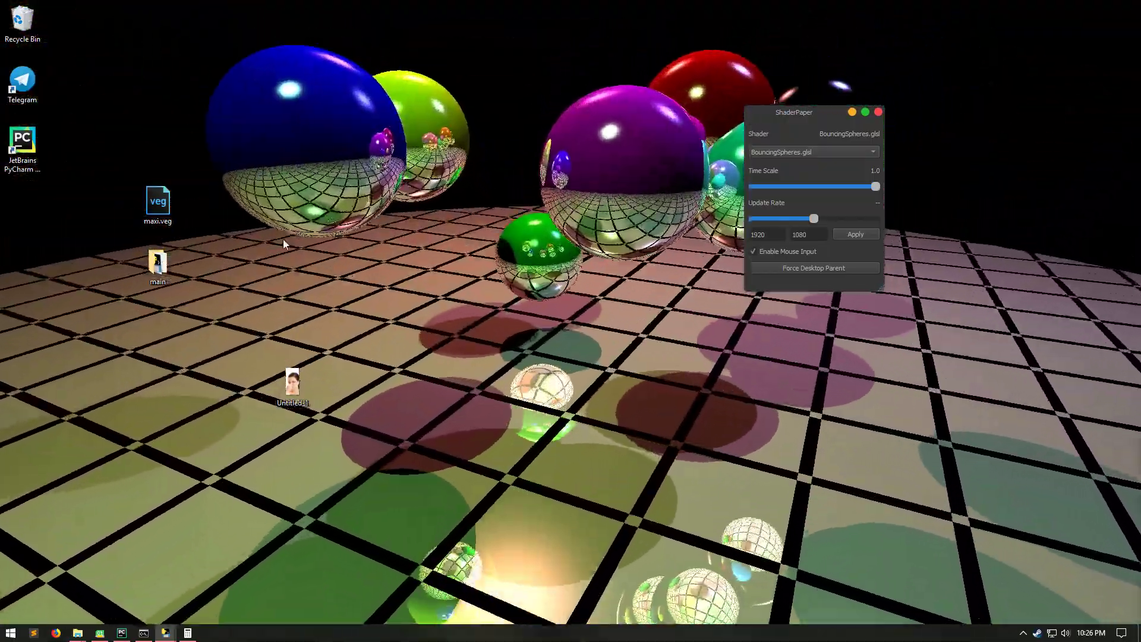
click(774, 155)
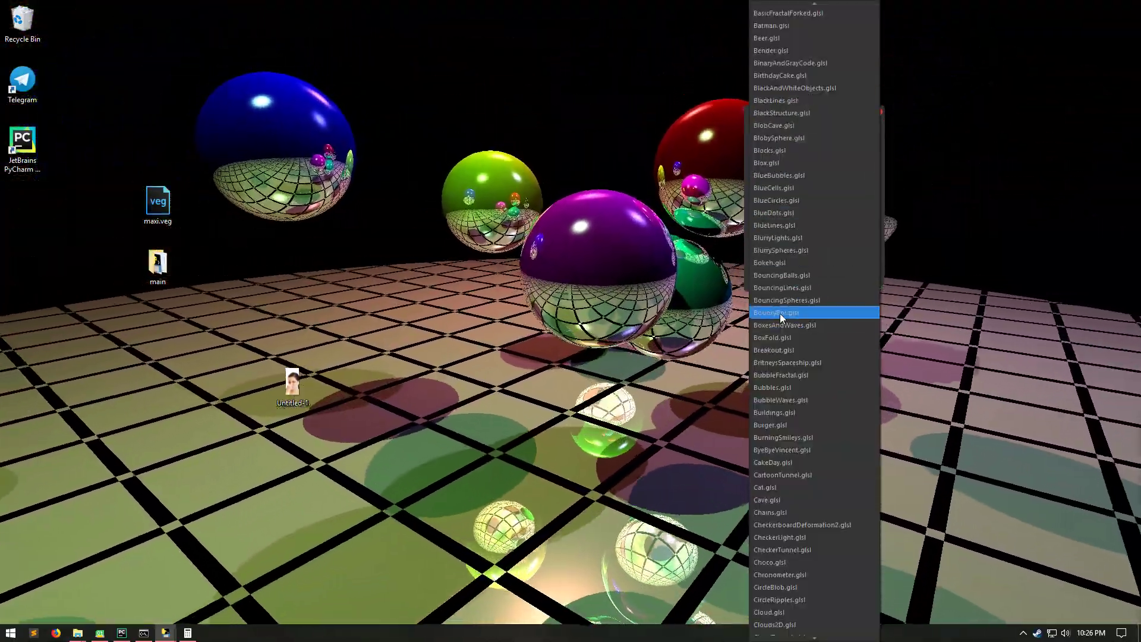
click(699, 370)
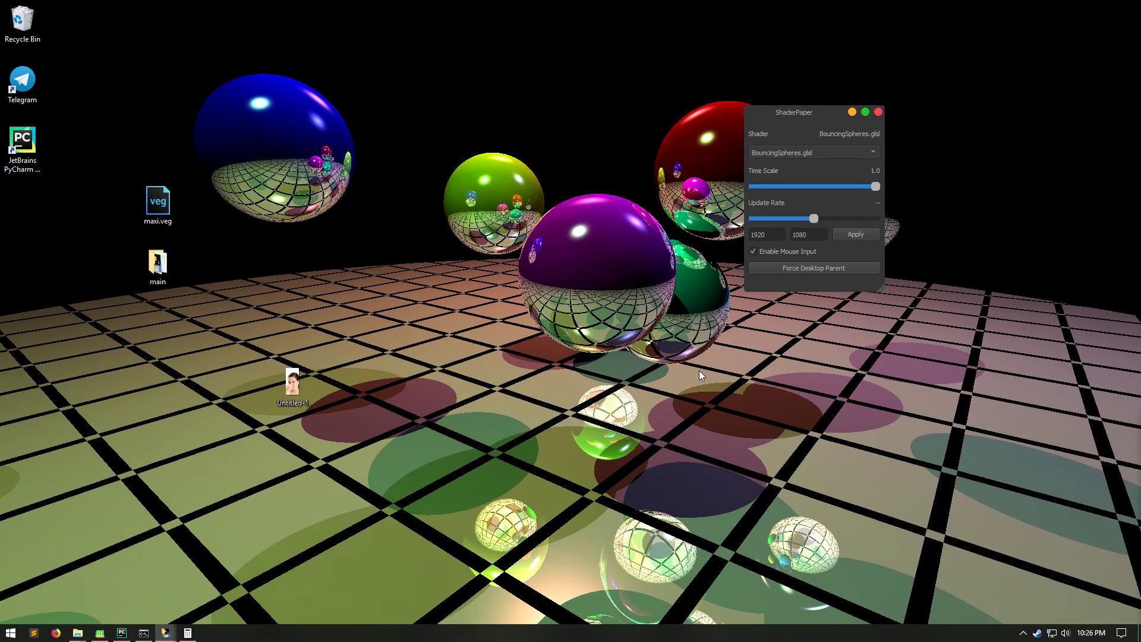
key(Down)
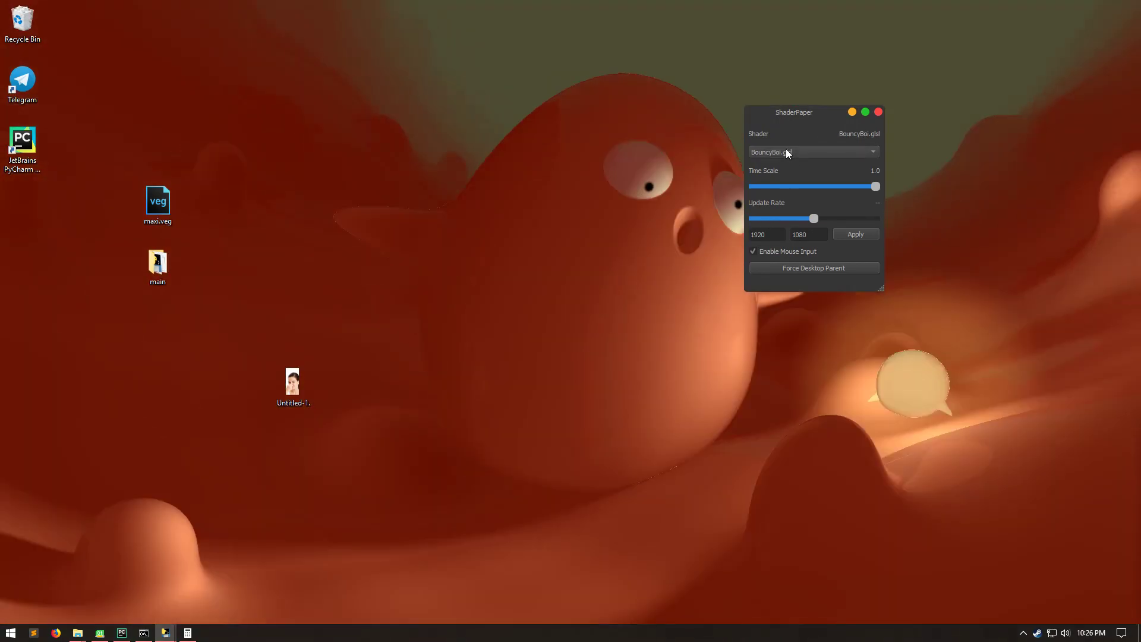
- Switch the wallpaper to BoxesAndWaves.glsl and lower the Update Rate to 29 FPS
click(785, 152)
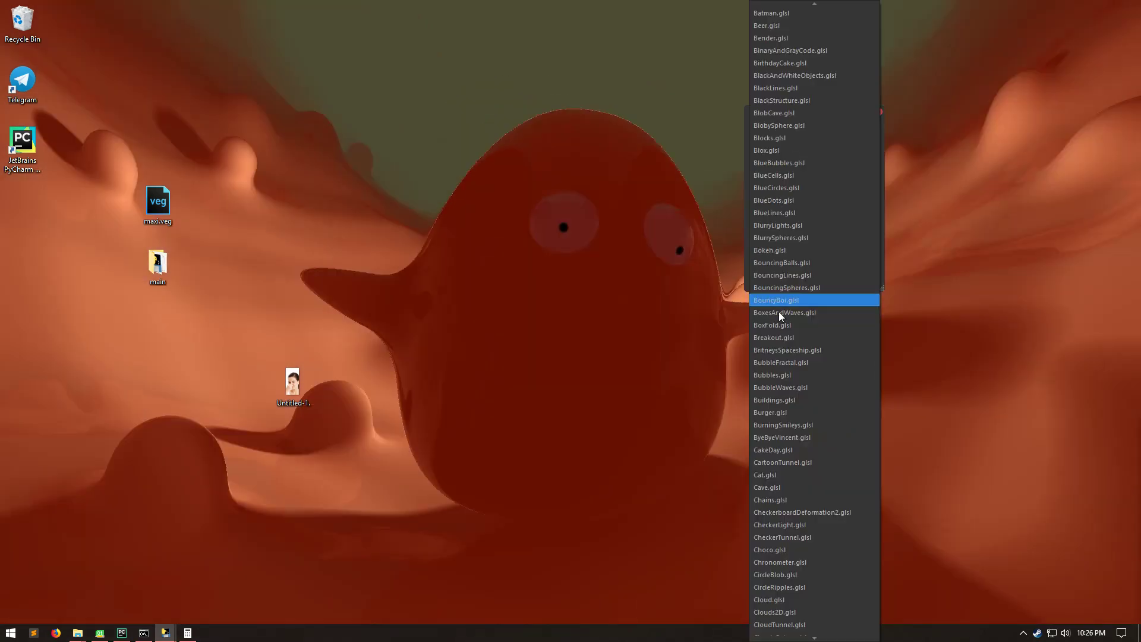
click(781, 314)
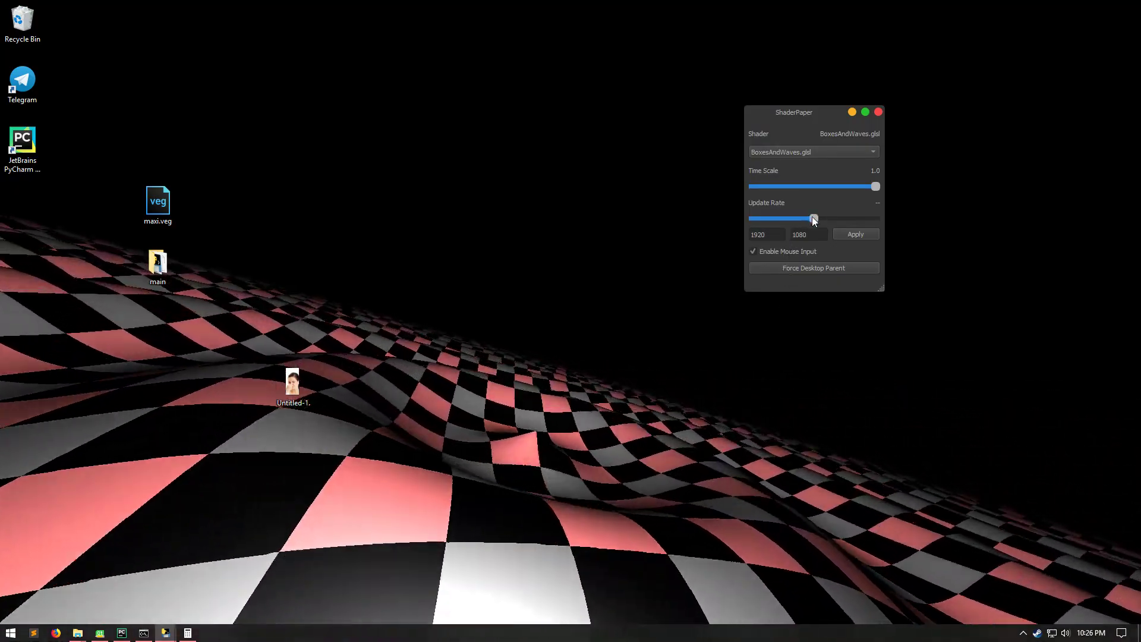
drag(813, 218, 792, 223)
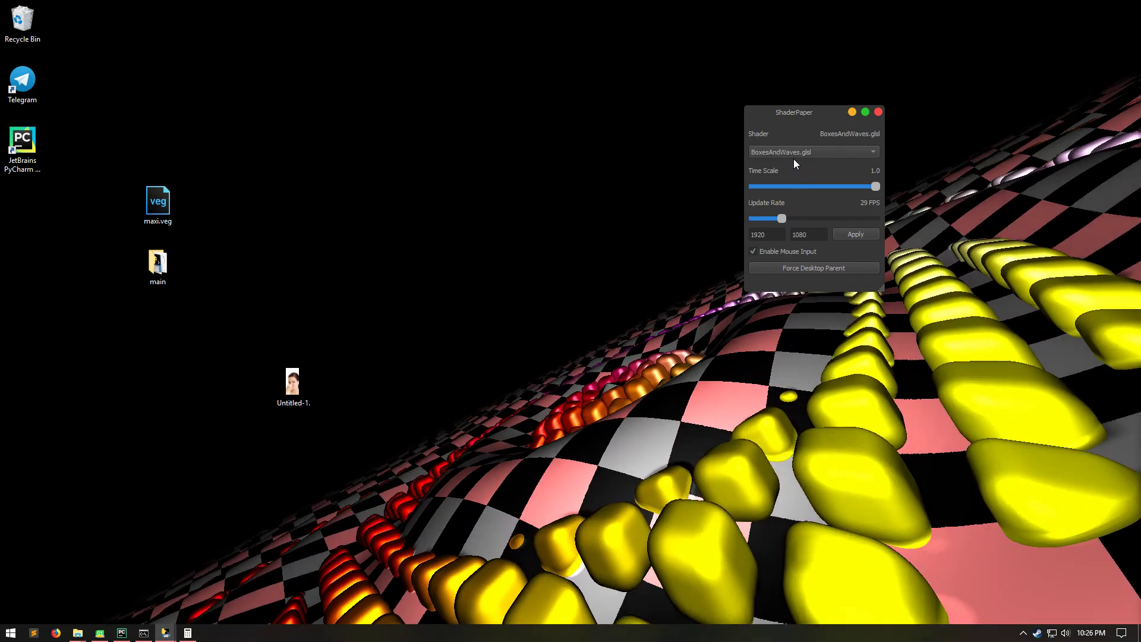
- Switch the wallpaper to BoxFold.glsl, followed by BubbleWaves.glsl
click(794, 154)
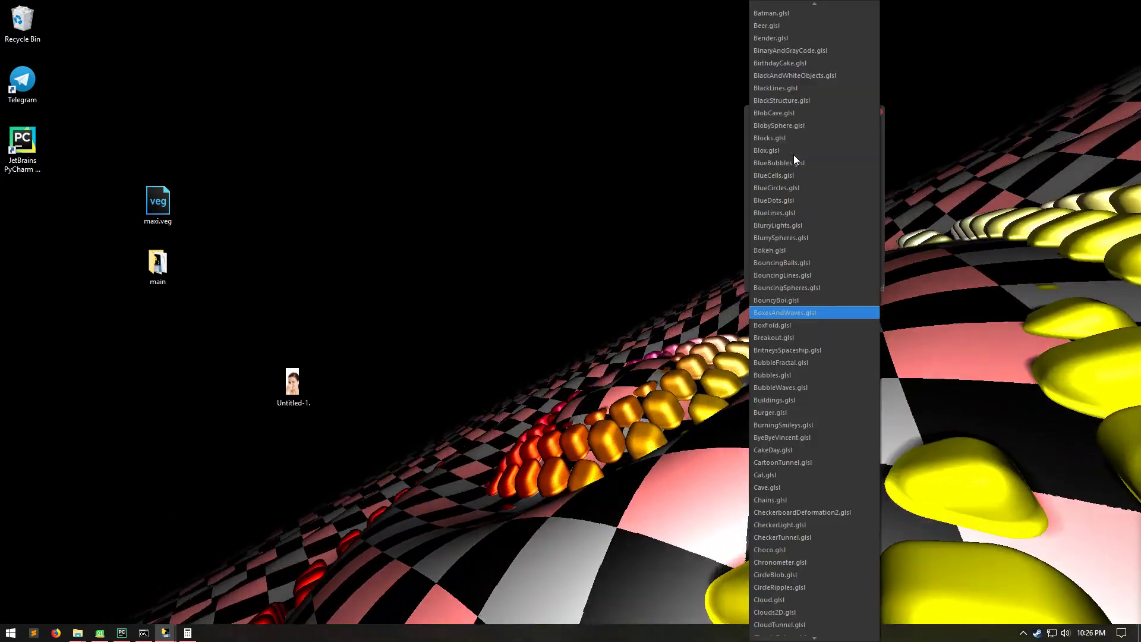
click(790, 322)
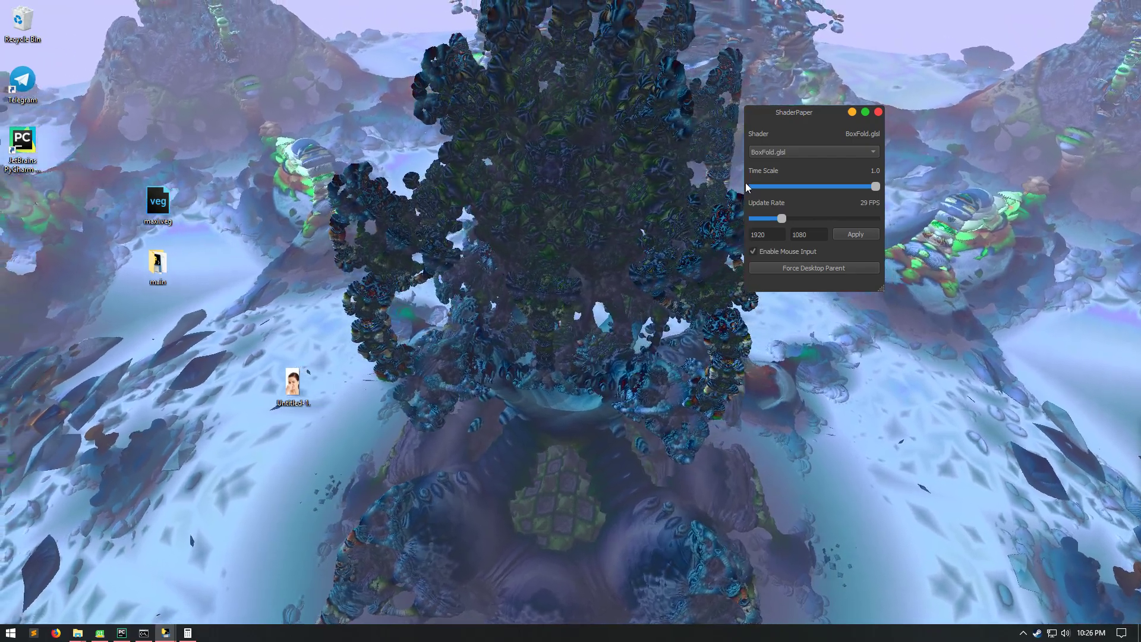
click(768, 152)
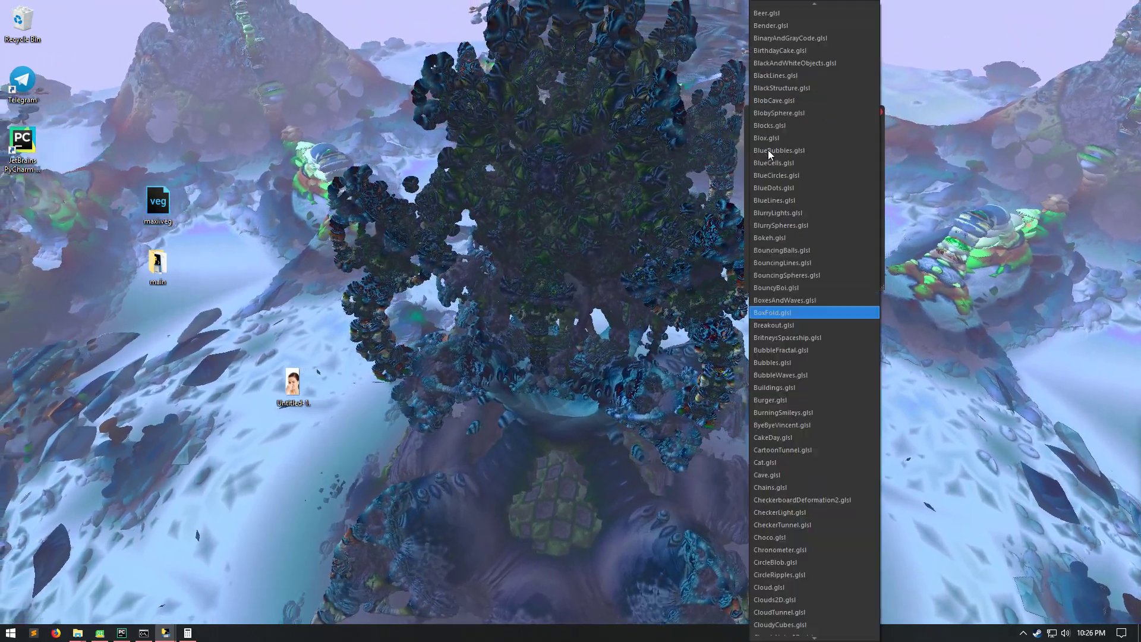
click(795, 377)
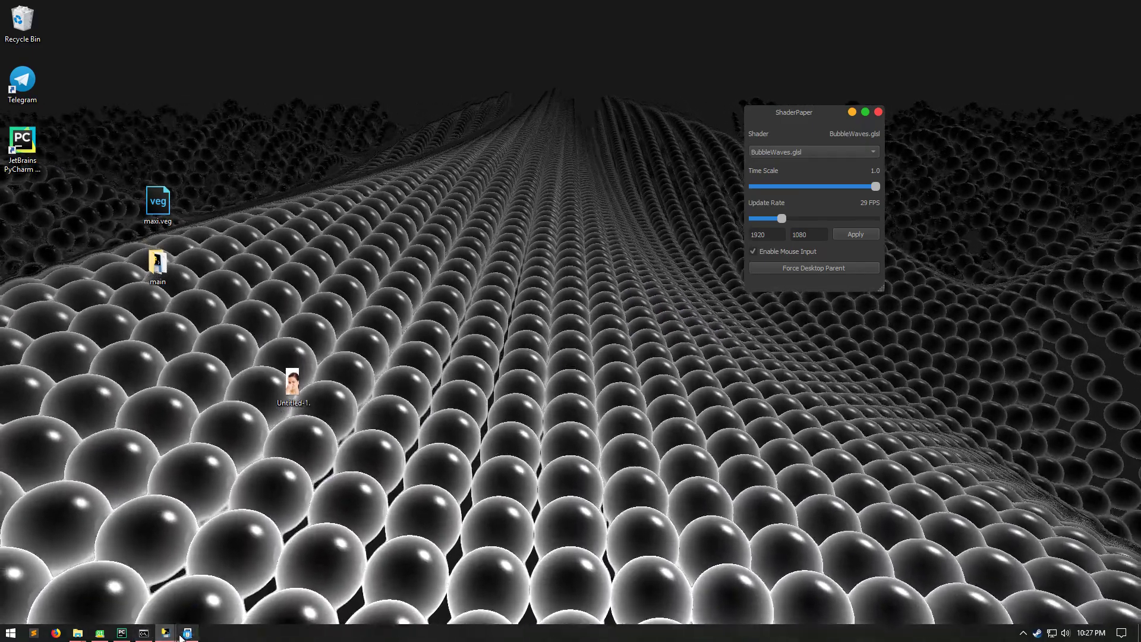
- Restore the Calculator window over the wallpaper and switch the shader to BurningSmileys.glsl
click(185, 633)
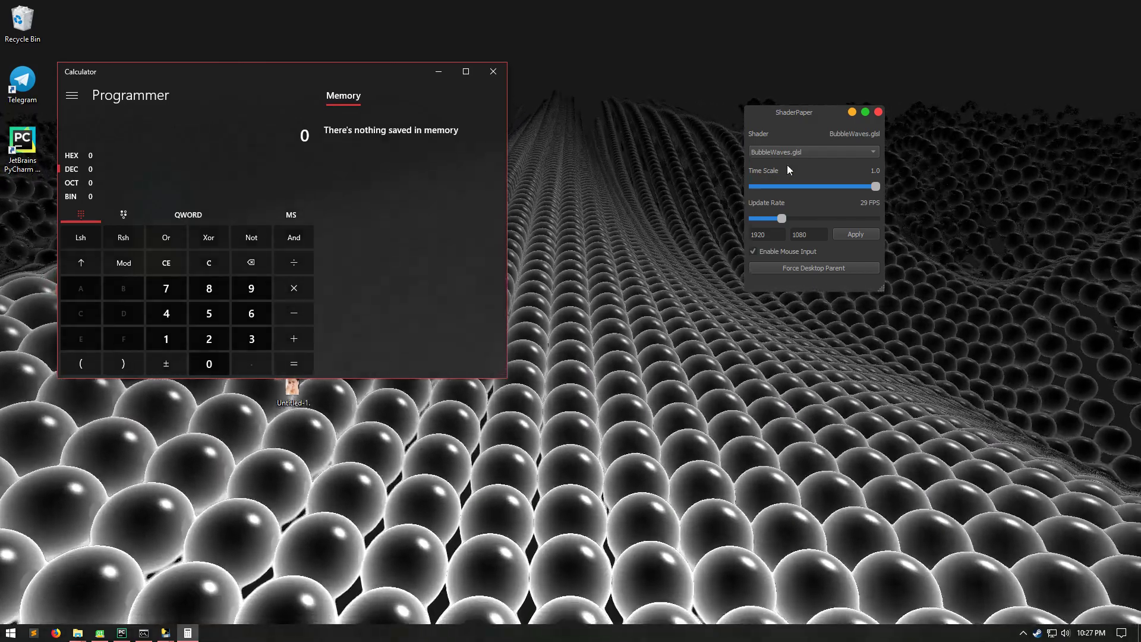
click(796, 153)
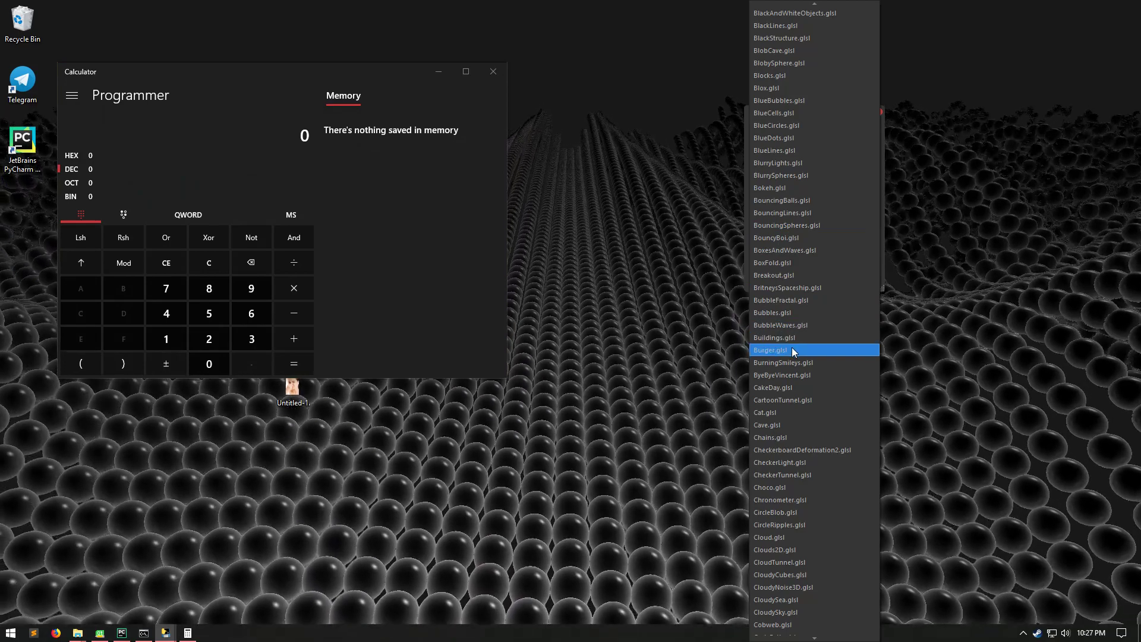
click(786, 363)
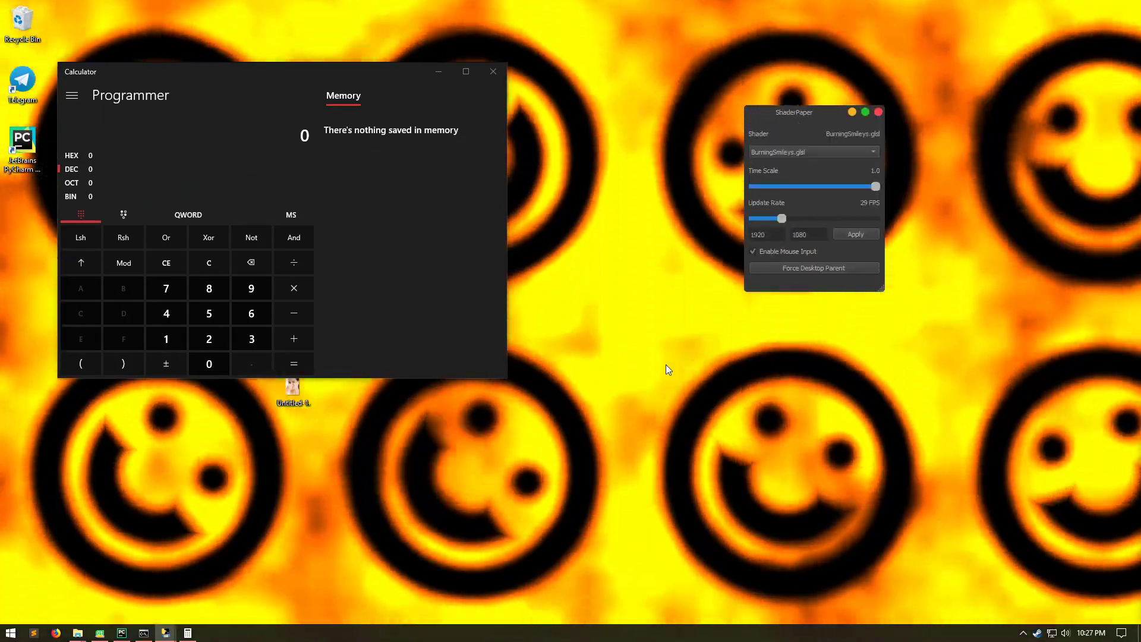
- Advance the wallpaper to ByeByeVincent.glsl and minimize Calculator to uncover its text
key(Down)
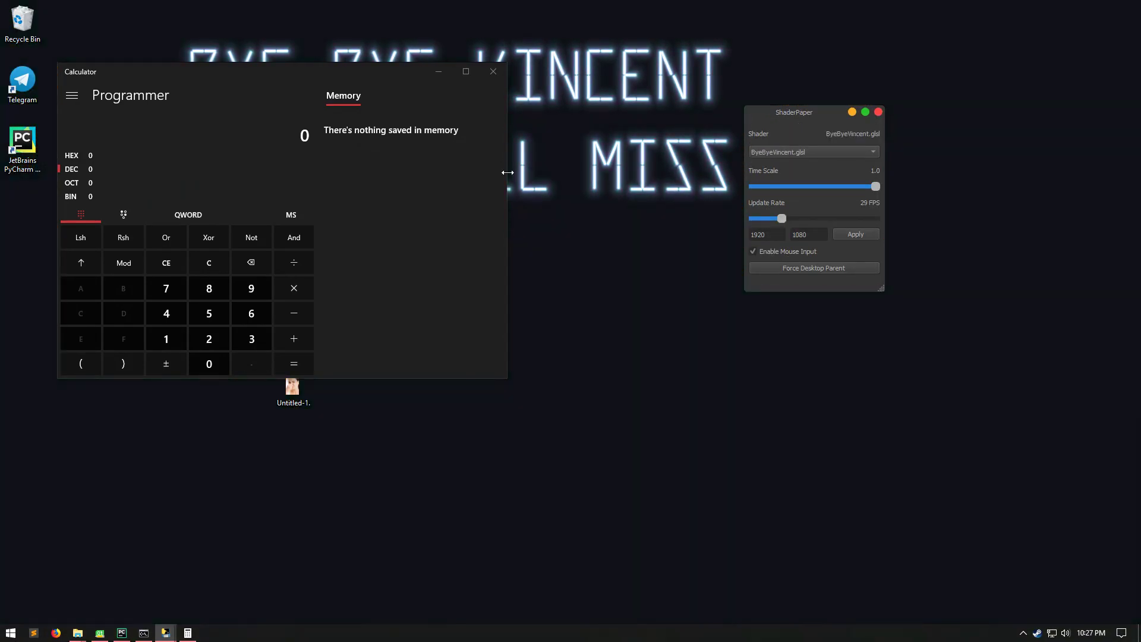
click(439, 71)
- Switch the wallpaper to CakeDay.glsl and raise the Update Rate to 120 FPS
click(794, 152)
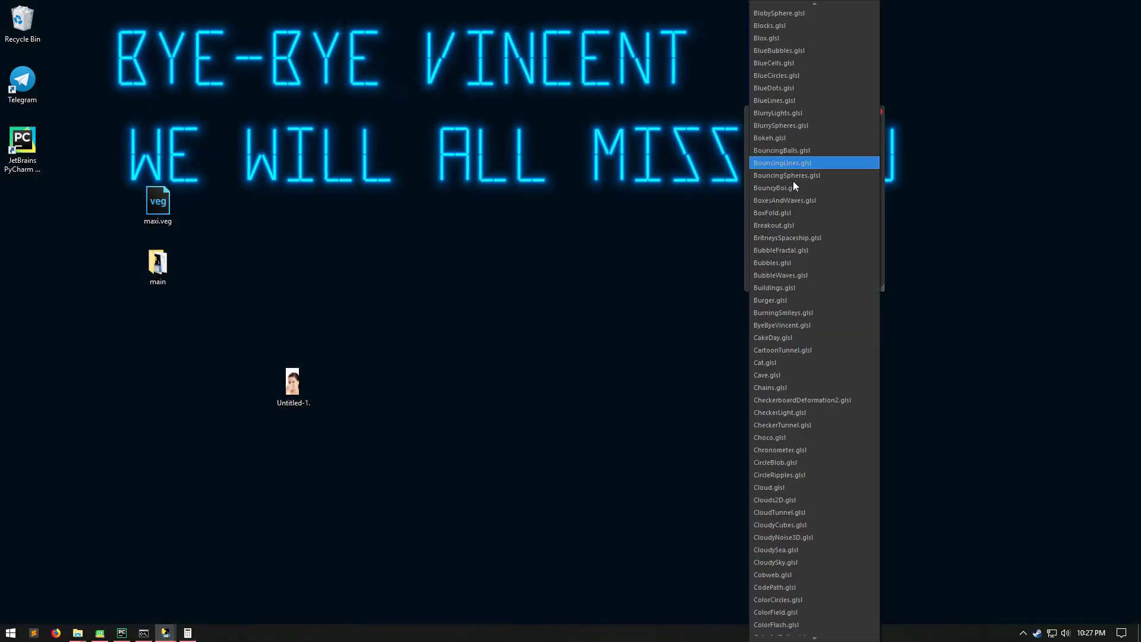
click(786, 334)
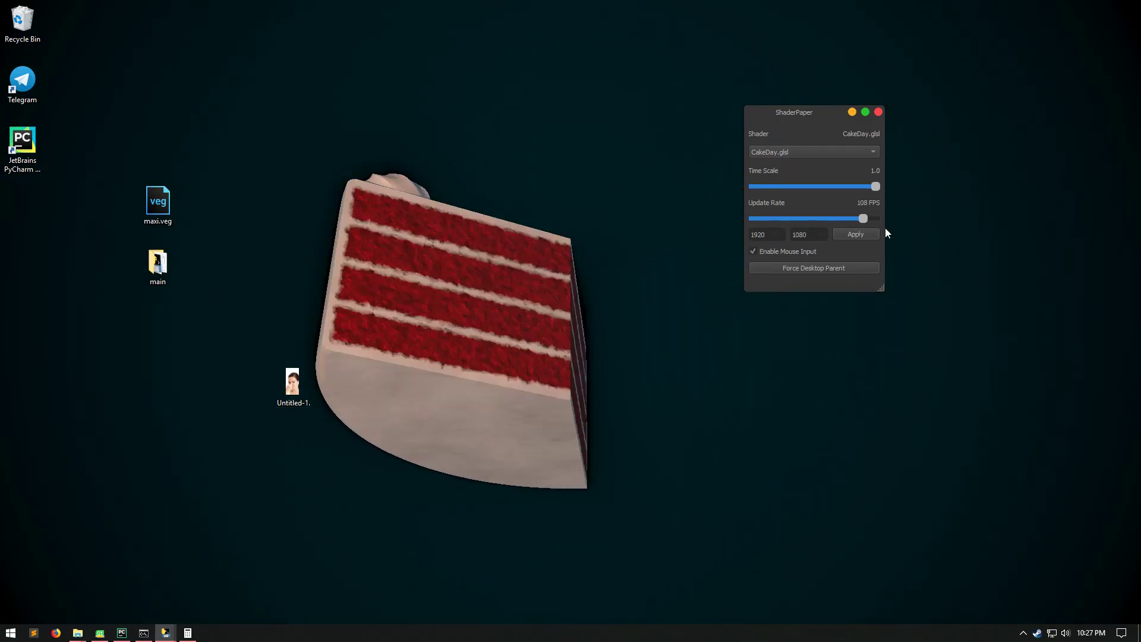
drag(880, 232, 874, 235)
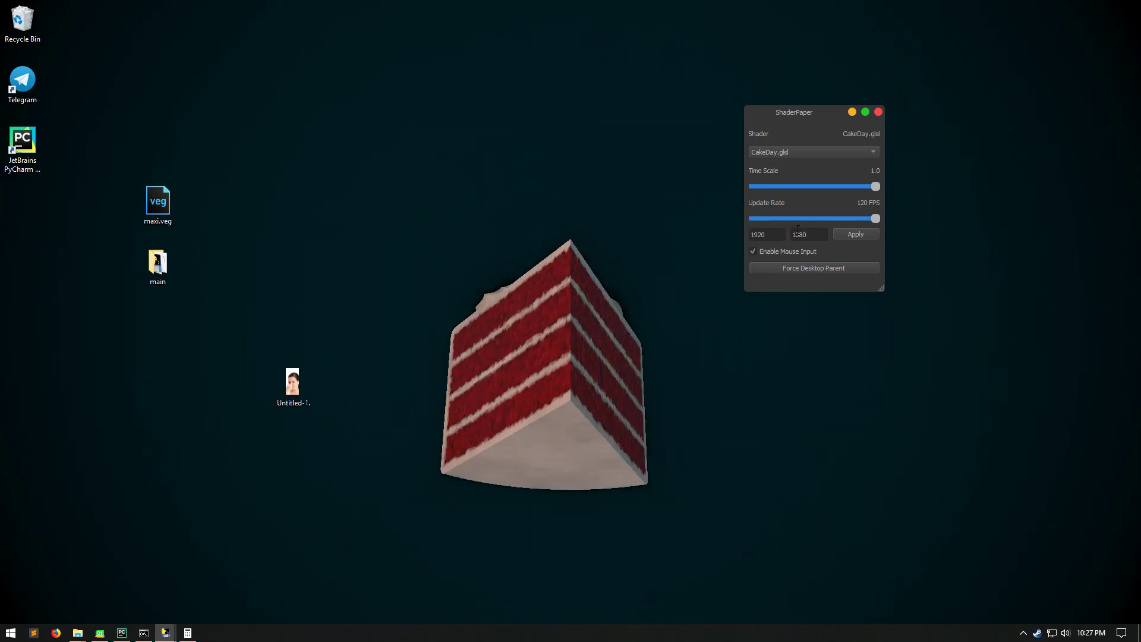
- Toggle mouse input to test its effect on the cake shader, leaving it disabled
click(754, 251)
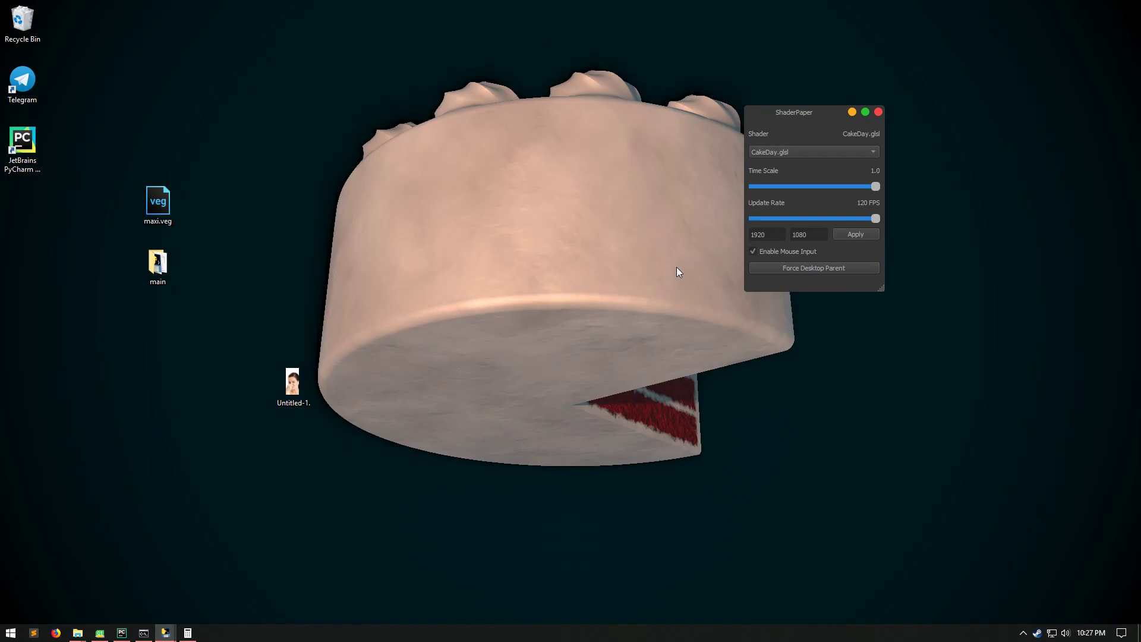
click(755, 251)
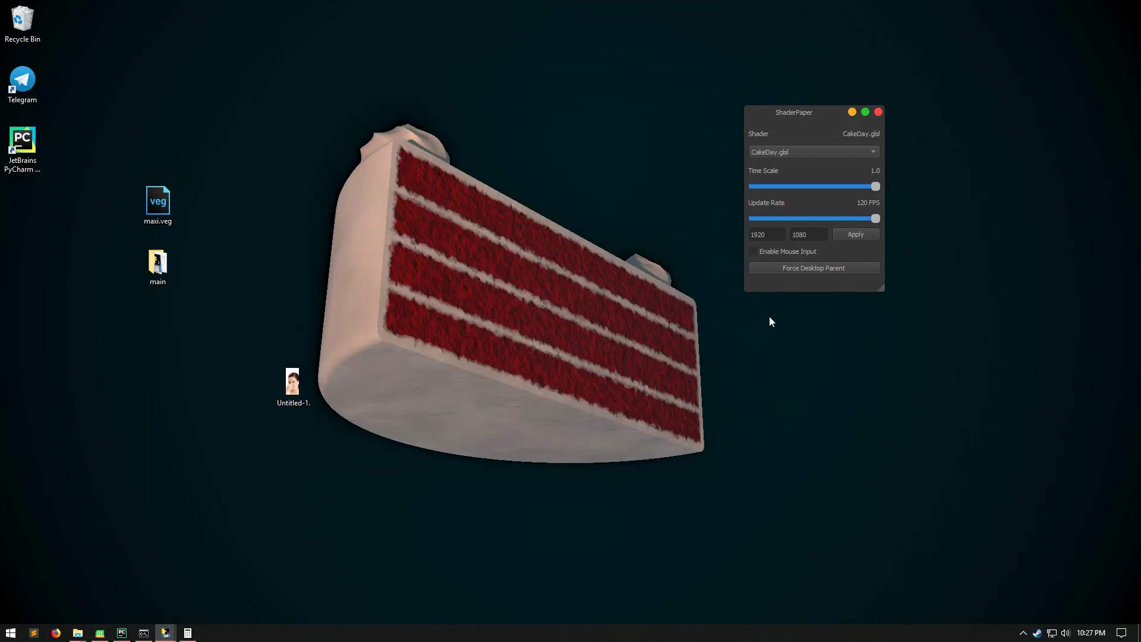
- Switch the wallpaper to Cat.glsl and advance it through Cave.glsl to Chains.glsl
click(797, 151)
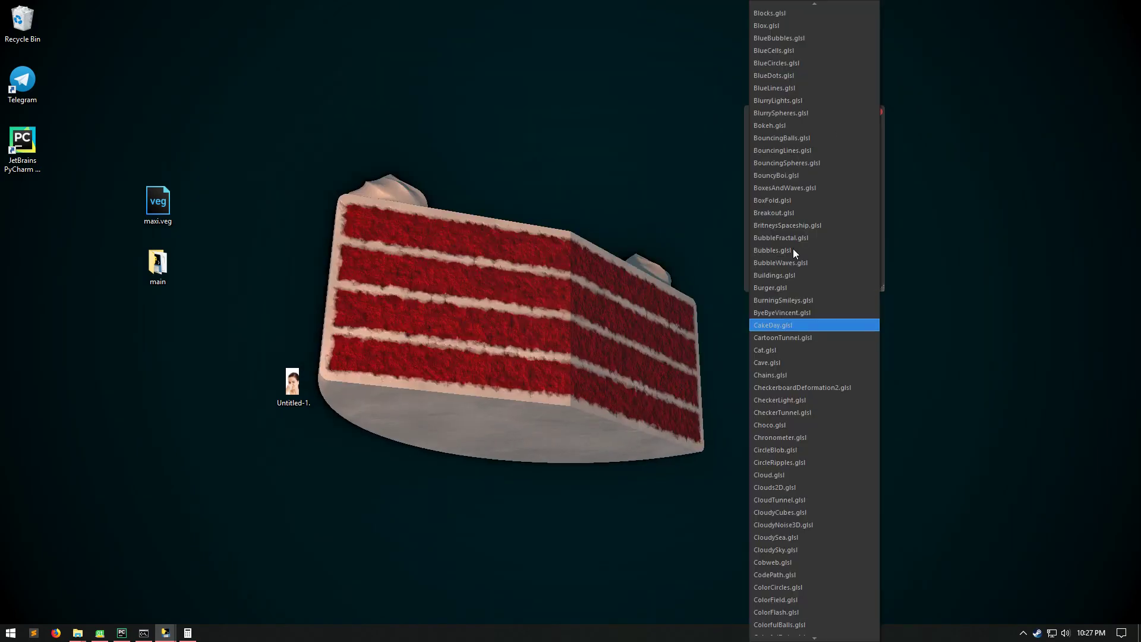
click(783, 351)
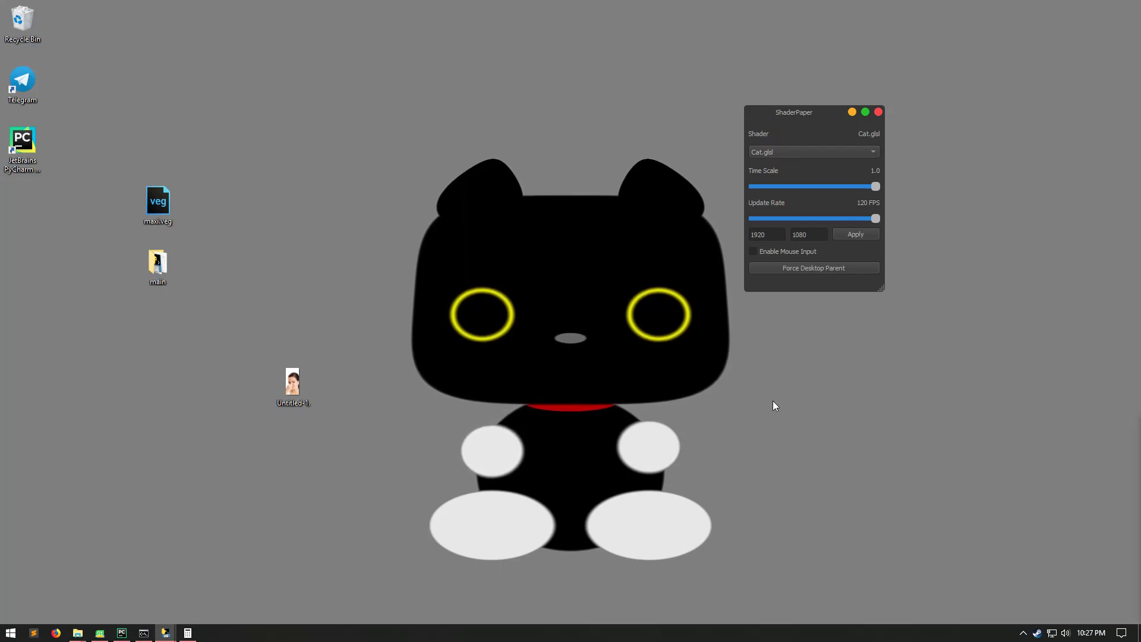
key(Down)
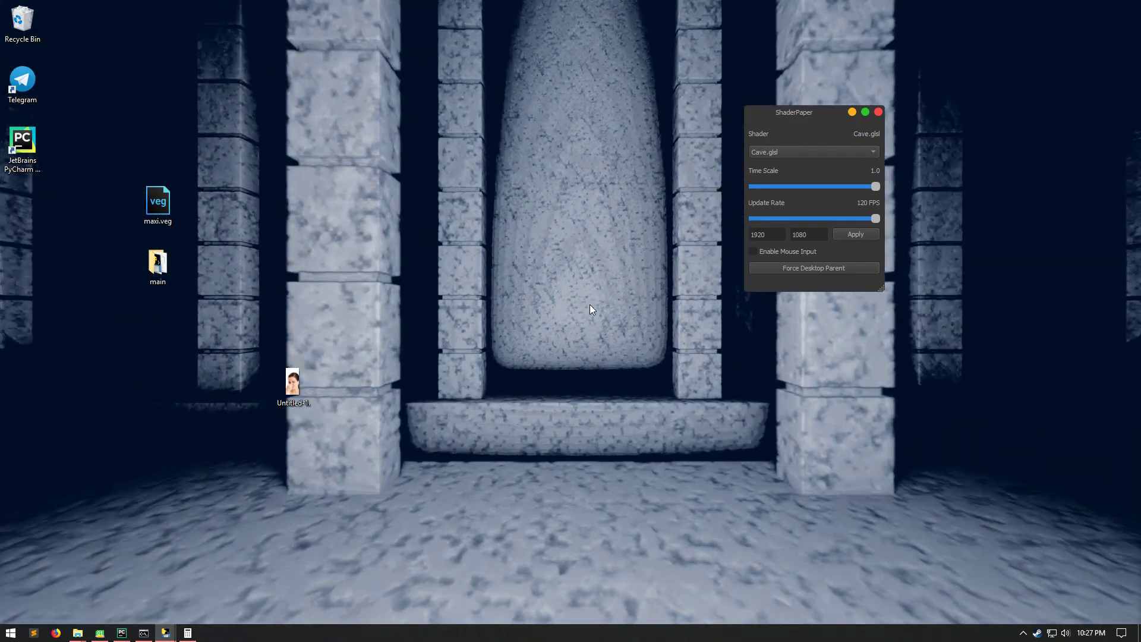
key(Down)
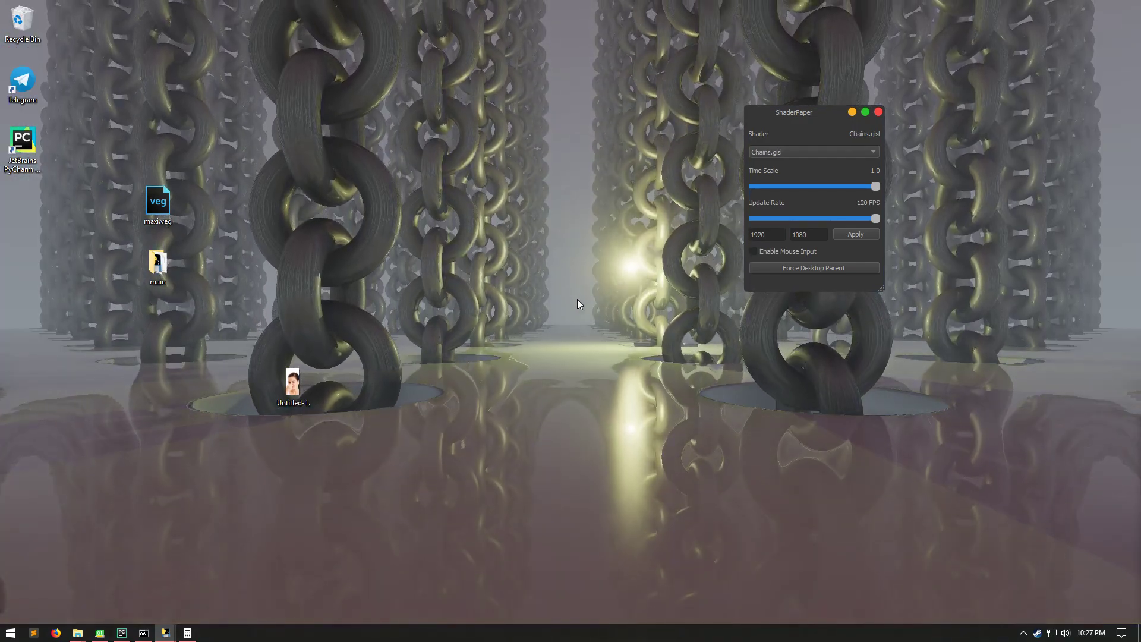
- Enable mouse input to test it on the chains shader, and disable it again
click(753, 251)
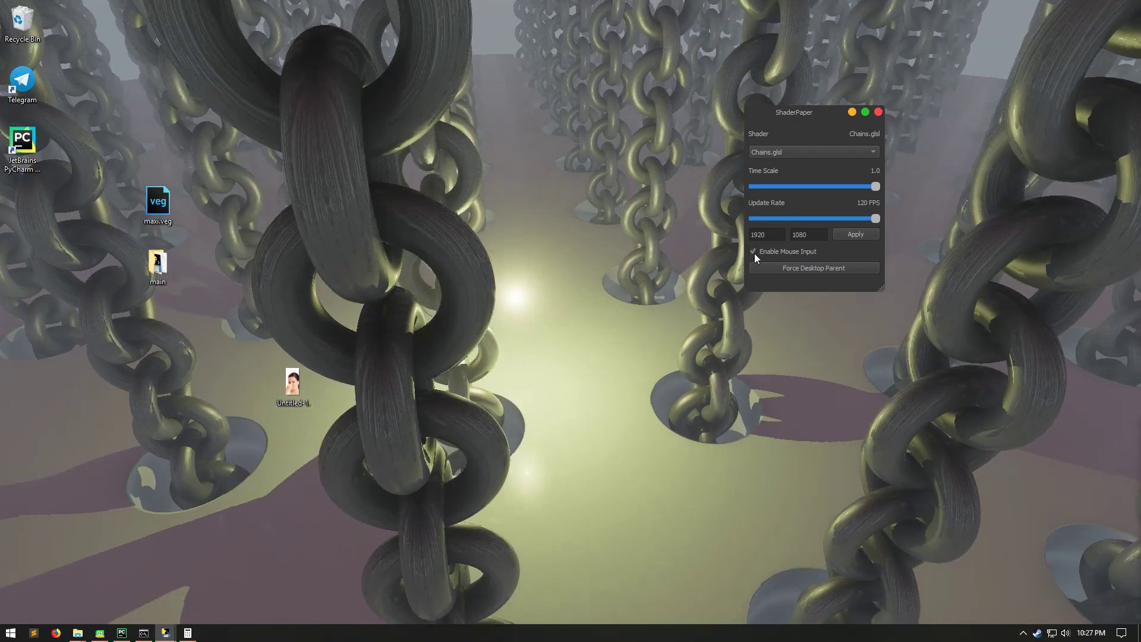
click(753, 252)
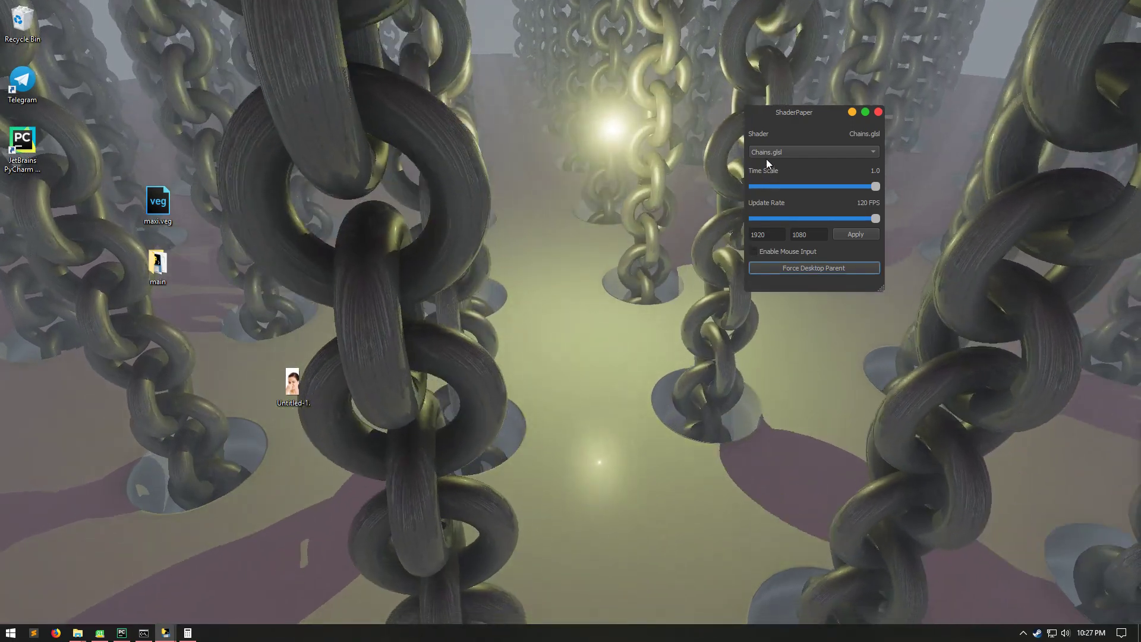
- Switch the wallpaper to CheckerboardDeformation2.glsl and try to advance to the next shader in the list
click(764, 153)
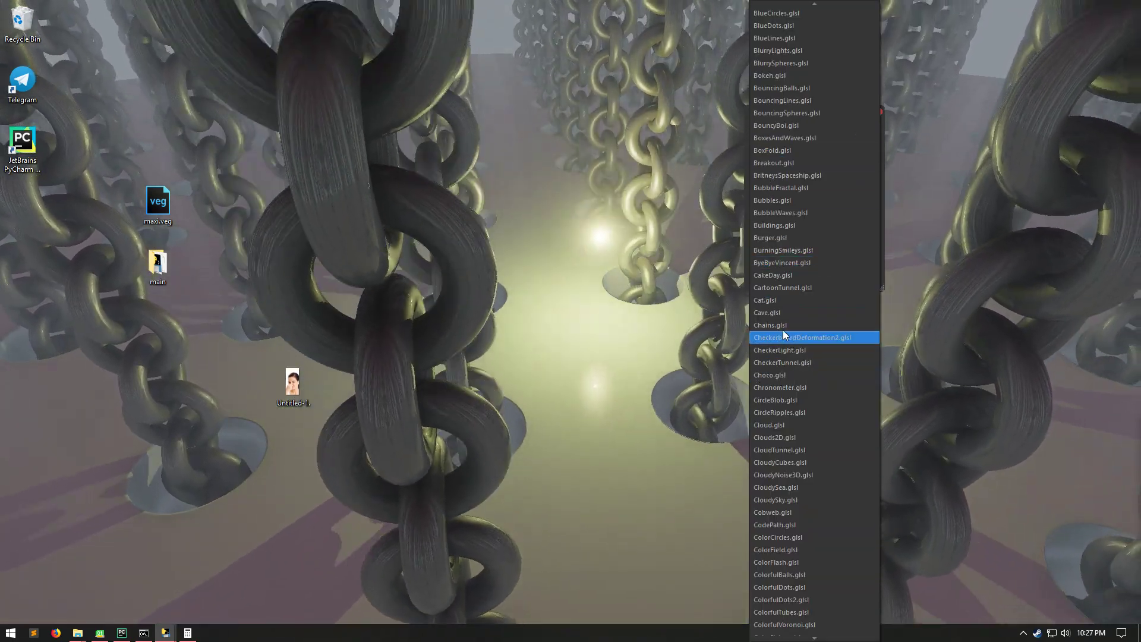
click(783, 337)
key(Down)
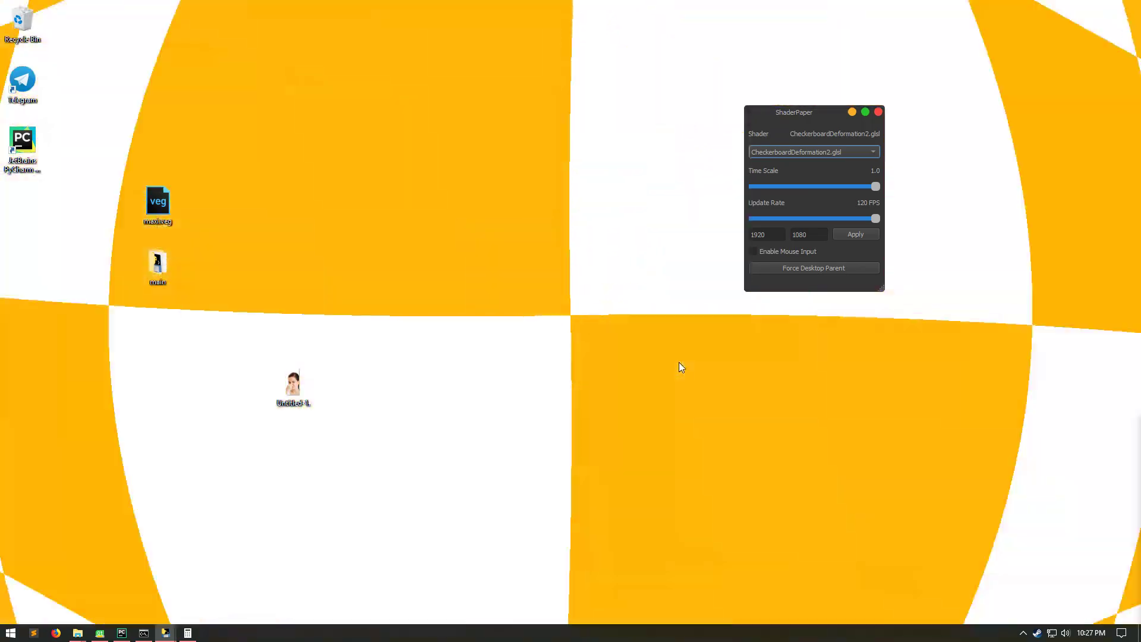
key(Down)
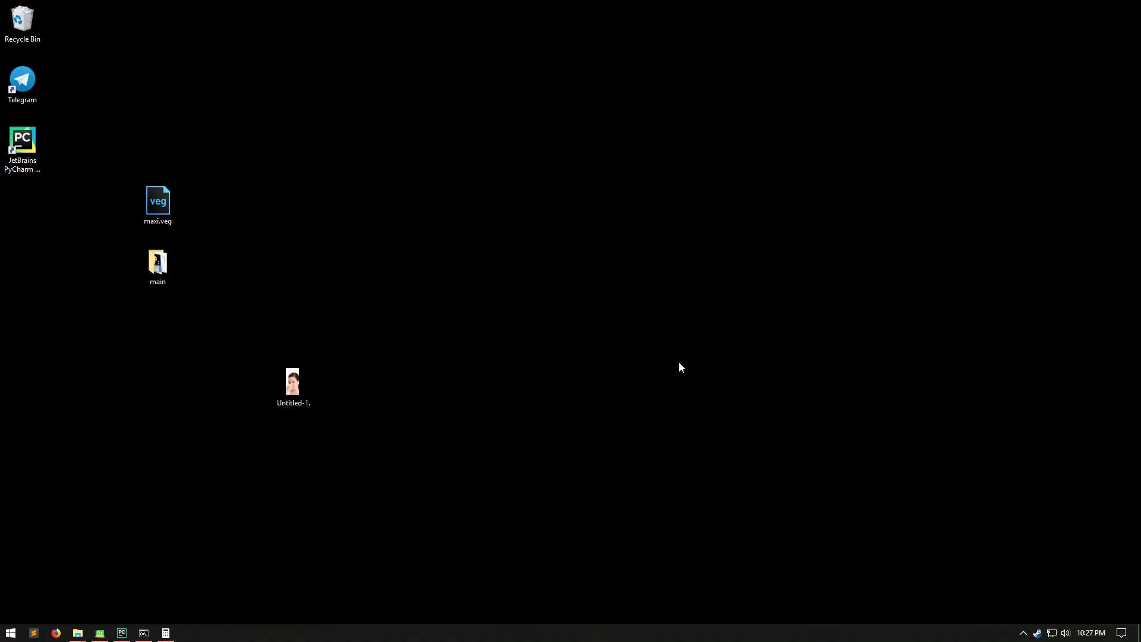
- Bring up the File Explorer window of the dist\main folder and relaunch ShaderPaper from main.exe
mouse_move(77, 633)
click(152, 569)
double_click(633, 378)
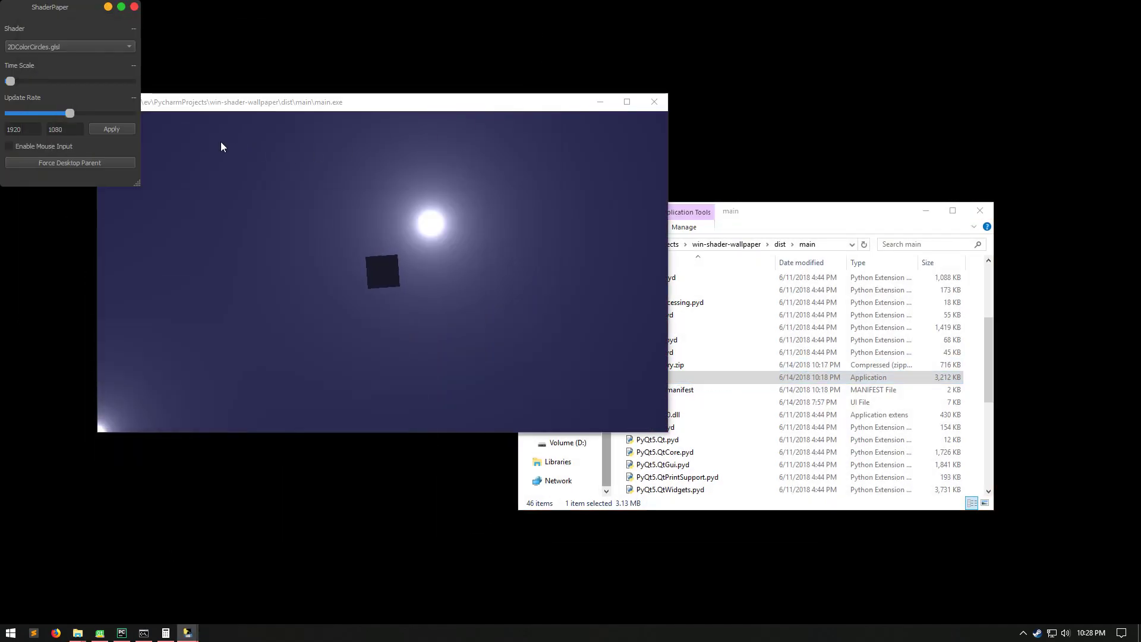
- Load CheckerTunnel.glsl and force the shader window onto the desktop as the wallpaper
click(31, 44)
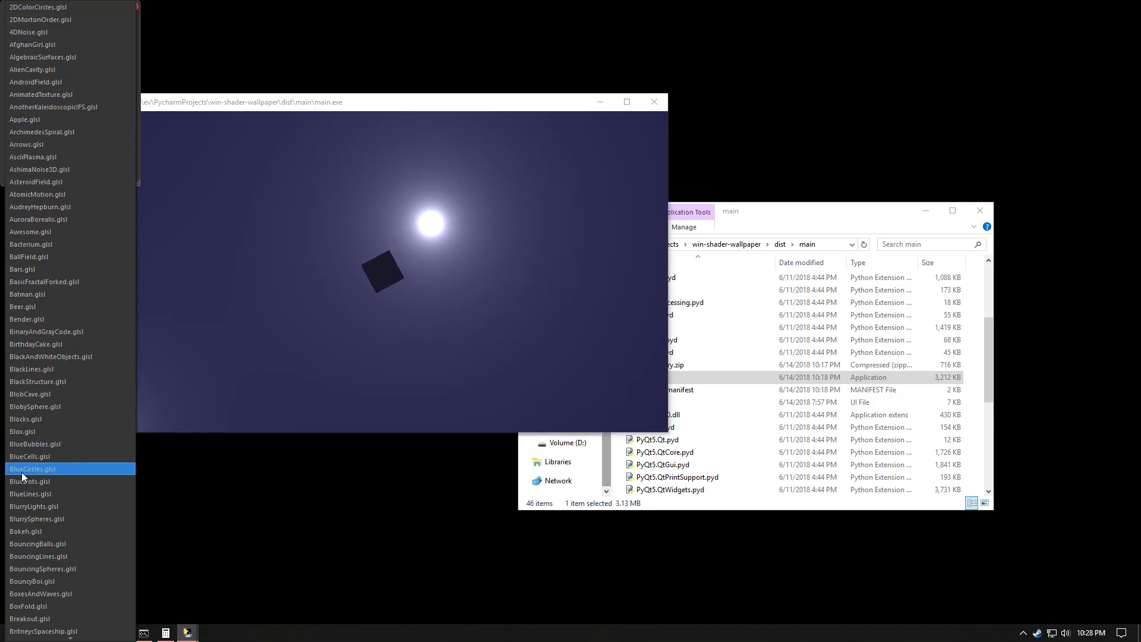
scroll(35, 498, down, 6)
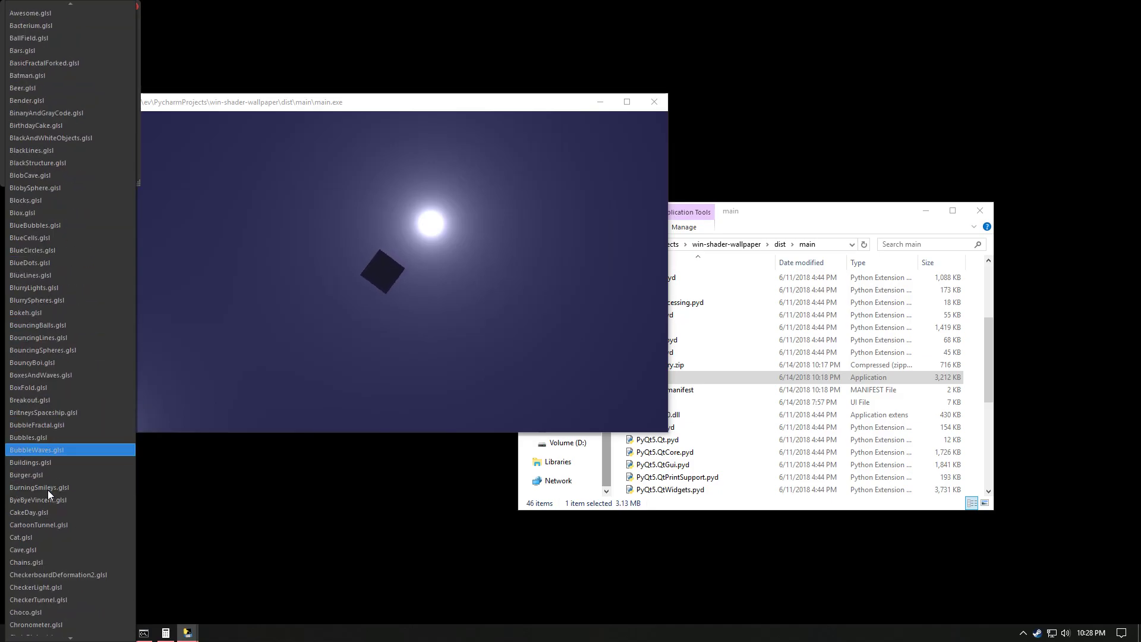
click(59, 600)
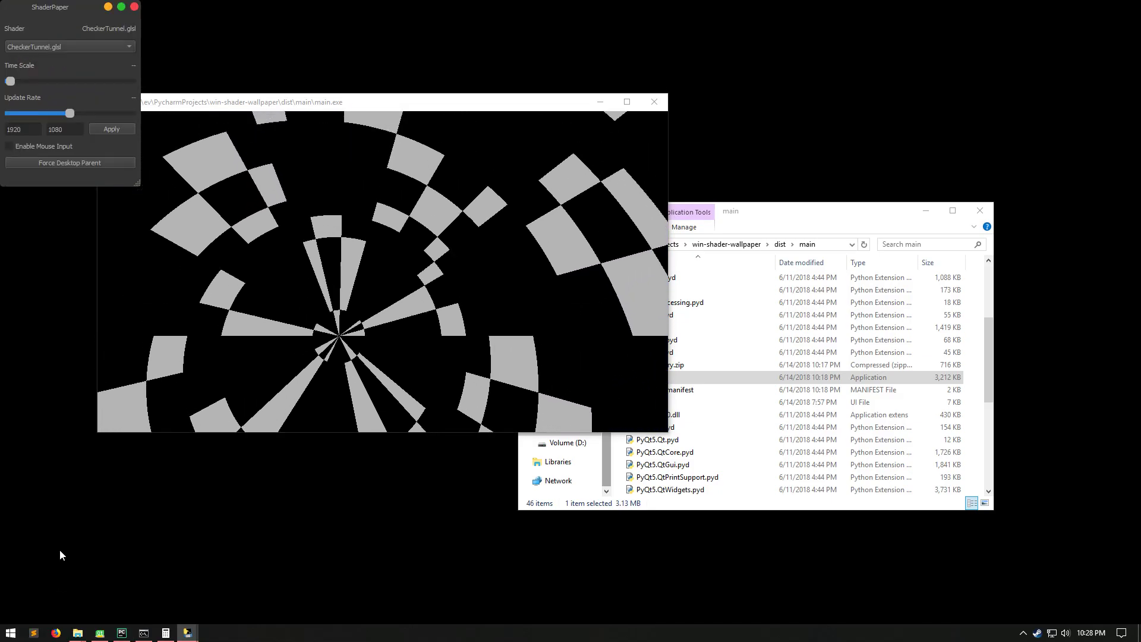
click(42, 157)
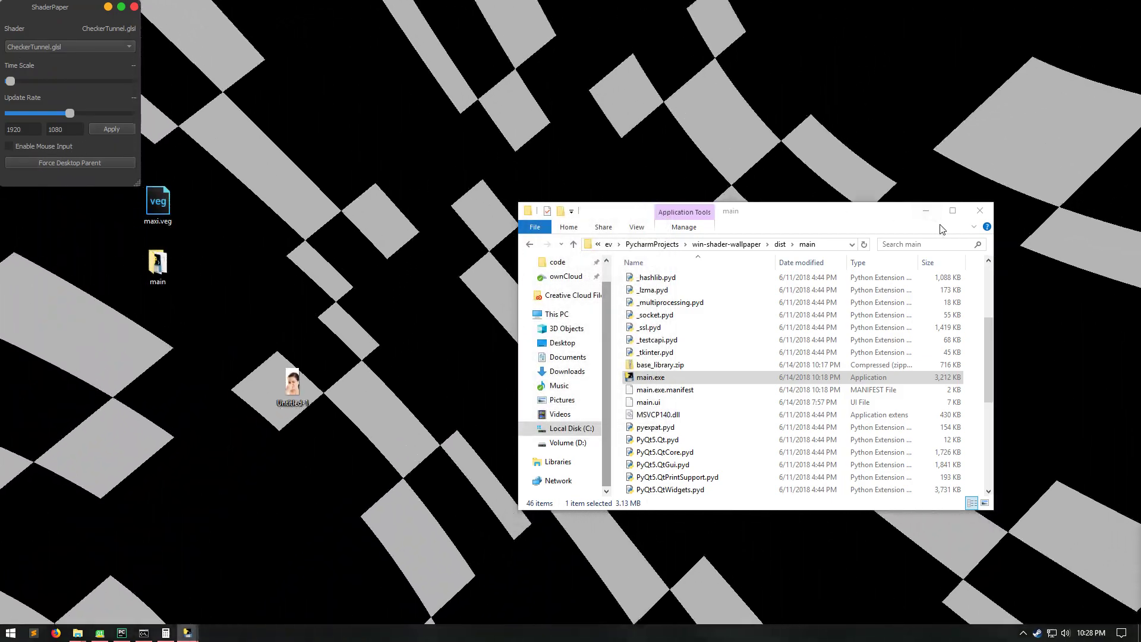
- Minimize the File Explorer window and move the ShaderPaper window to the middle of the desktop
click(926, 211)
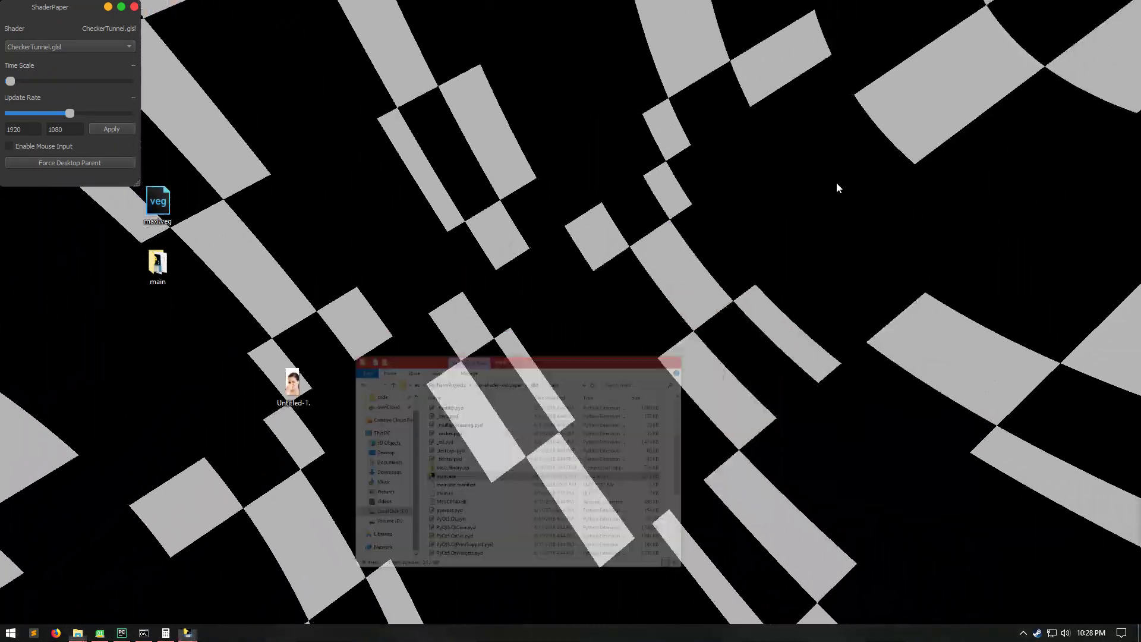
drag(47, 10, 691, 201)
- Switch the wallpaper to Cloud.glsl and run it at Time Scale 1.0 with an Update Rate of 120 FPS
click(693, 233)
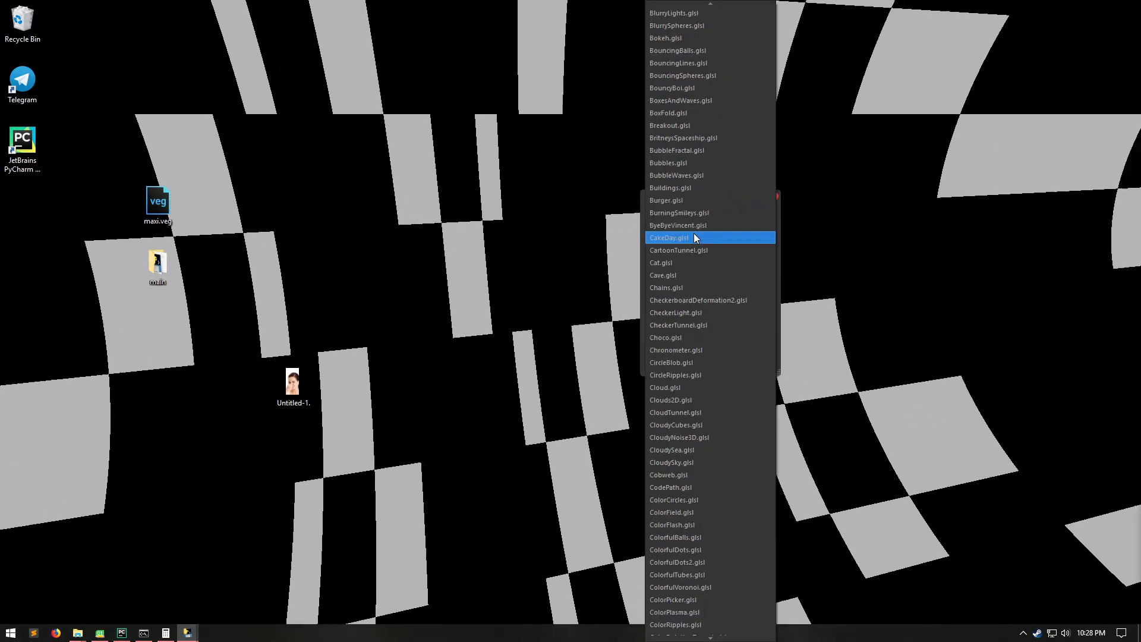
click(699, 362)
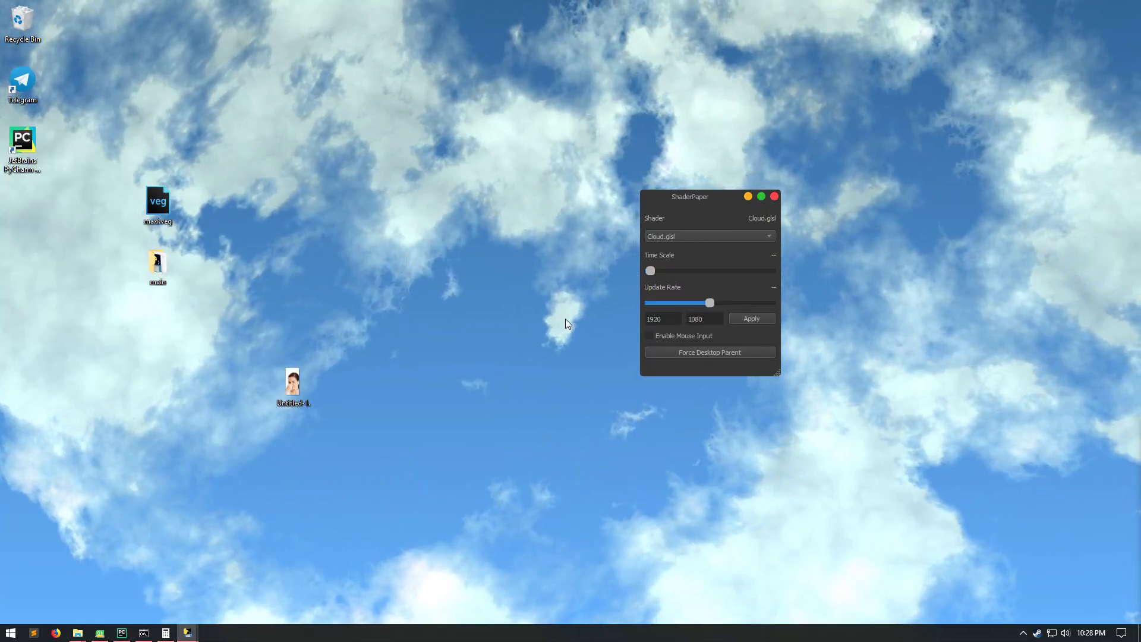
key(Up)
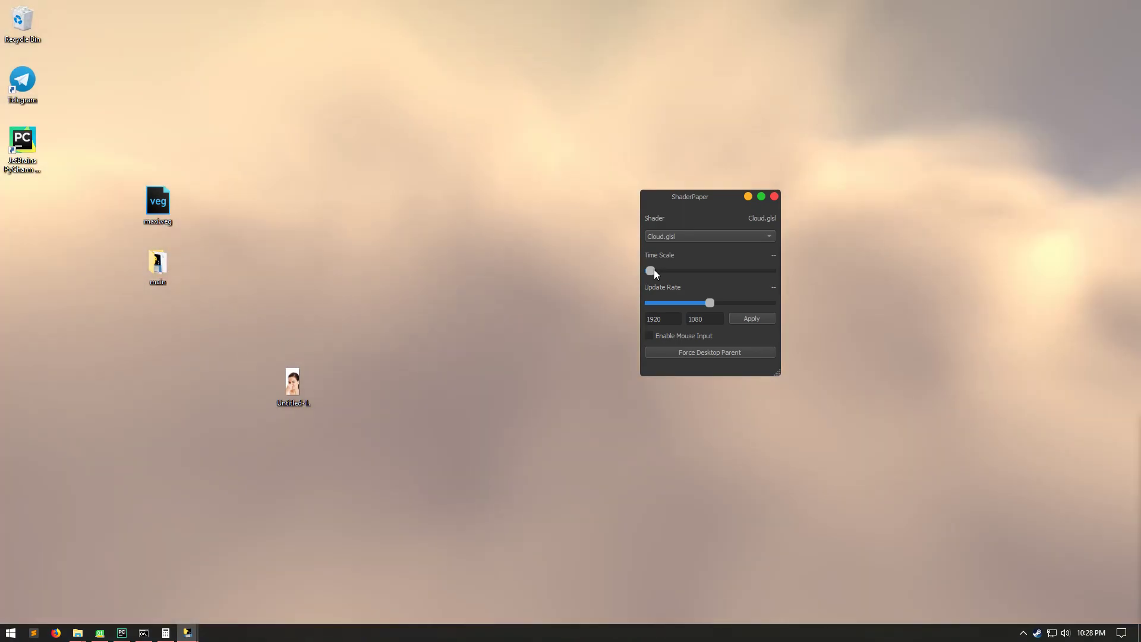
drag(651, 271, 793, 258)
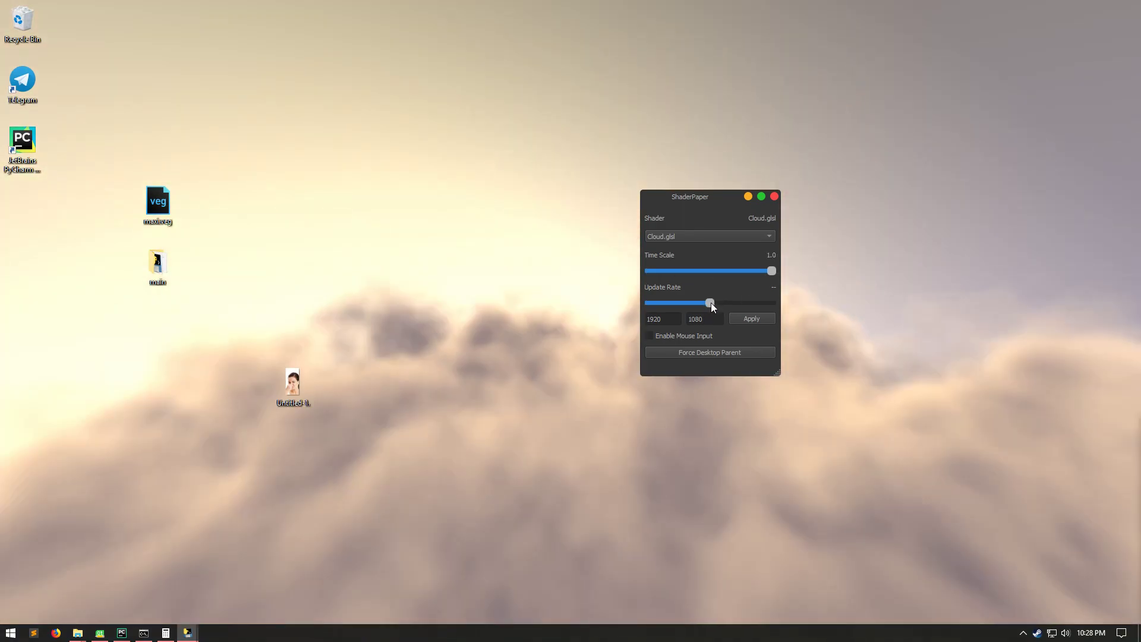
drag(711, 303, 739, 303)
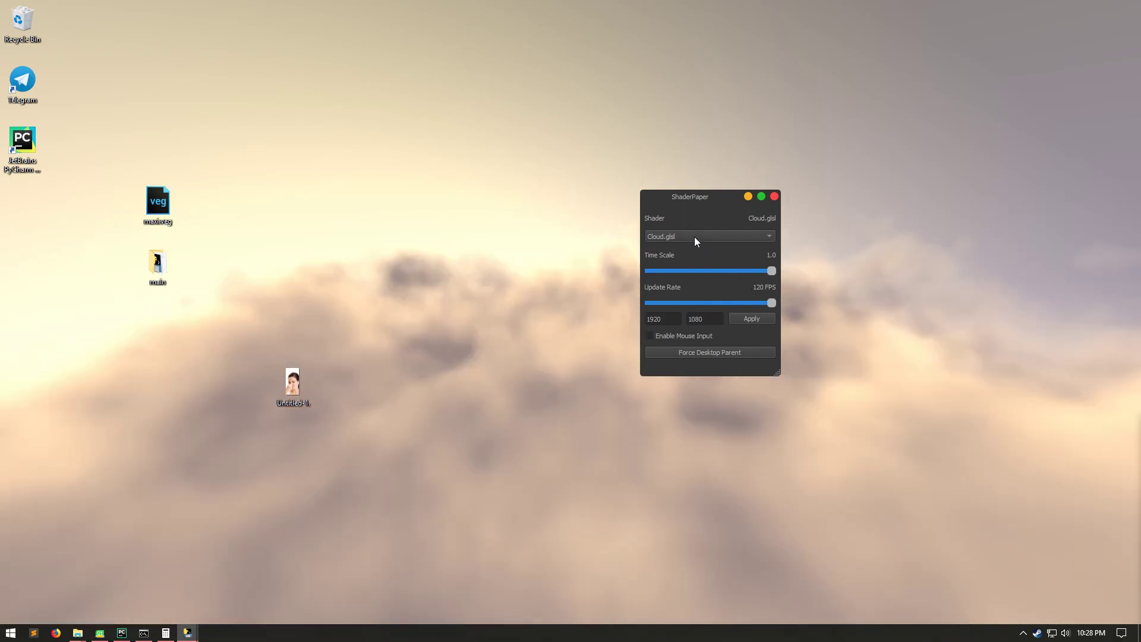
- Switch the wallpaper to CloudTunnel.glsl and advance it through CloudyCubes.glsl to CloudyNoise3D.glsl
click(695, 237)
click(695, 350)
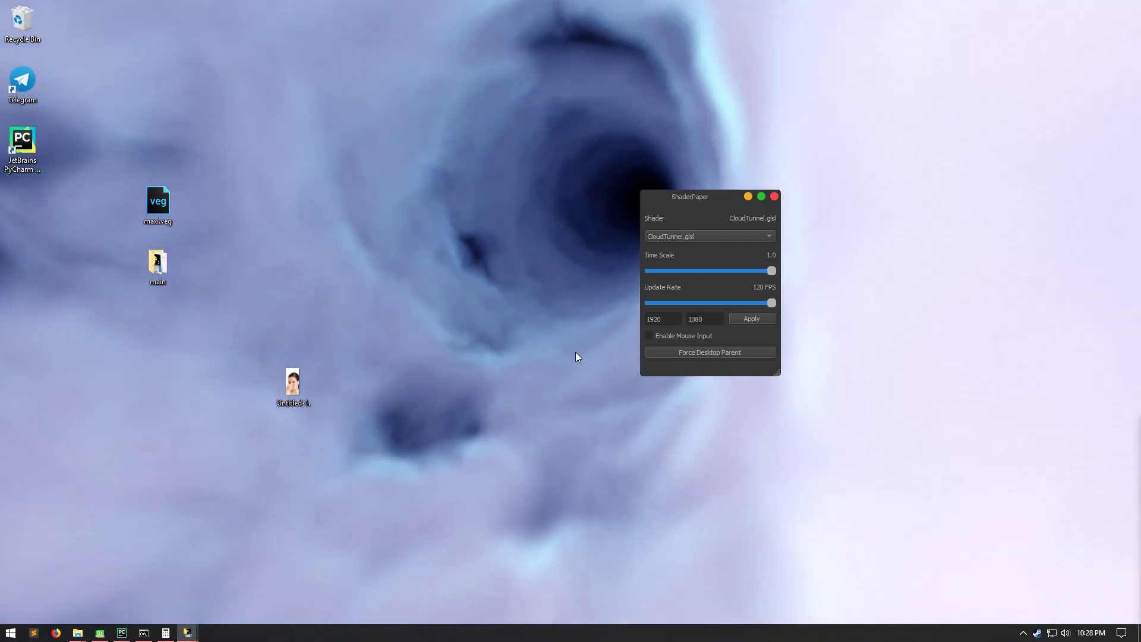
key(Down)
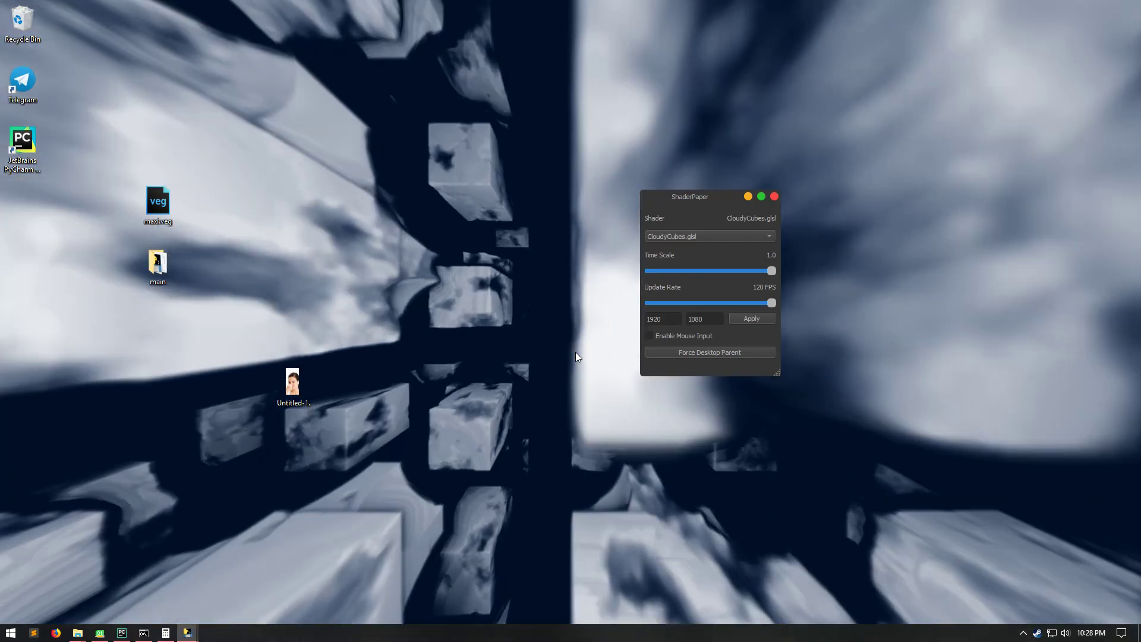
key(Down)
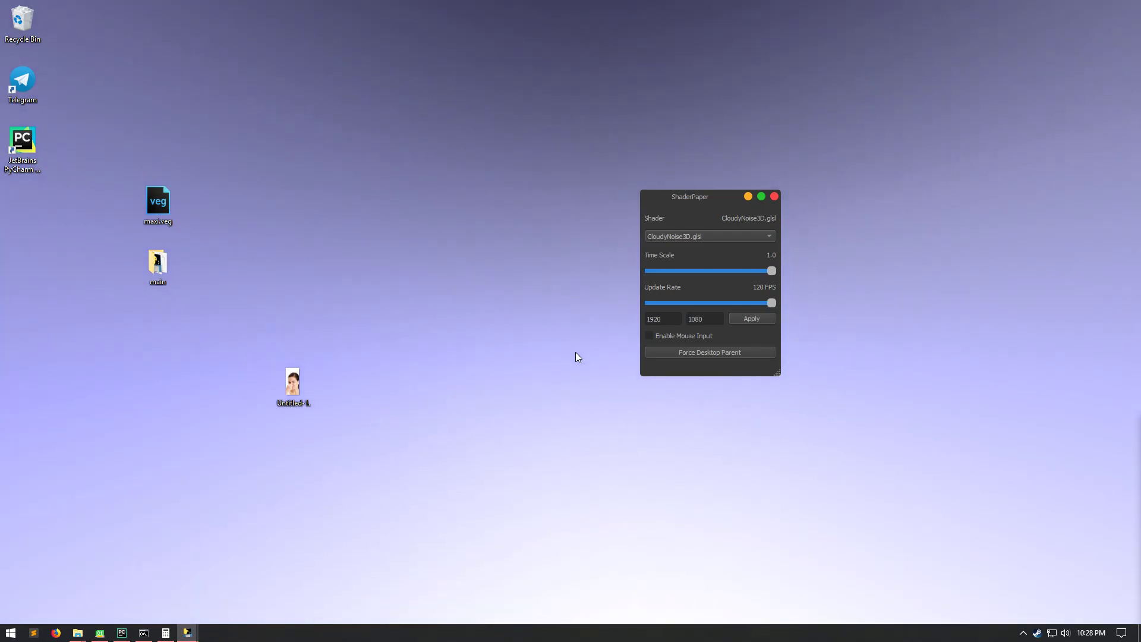
- Switch the wallpaper to Grass.glsl and lower its Time Scale to 0.093
click(687, 235)
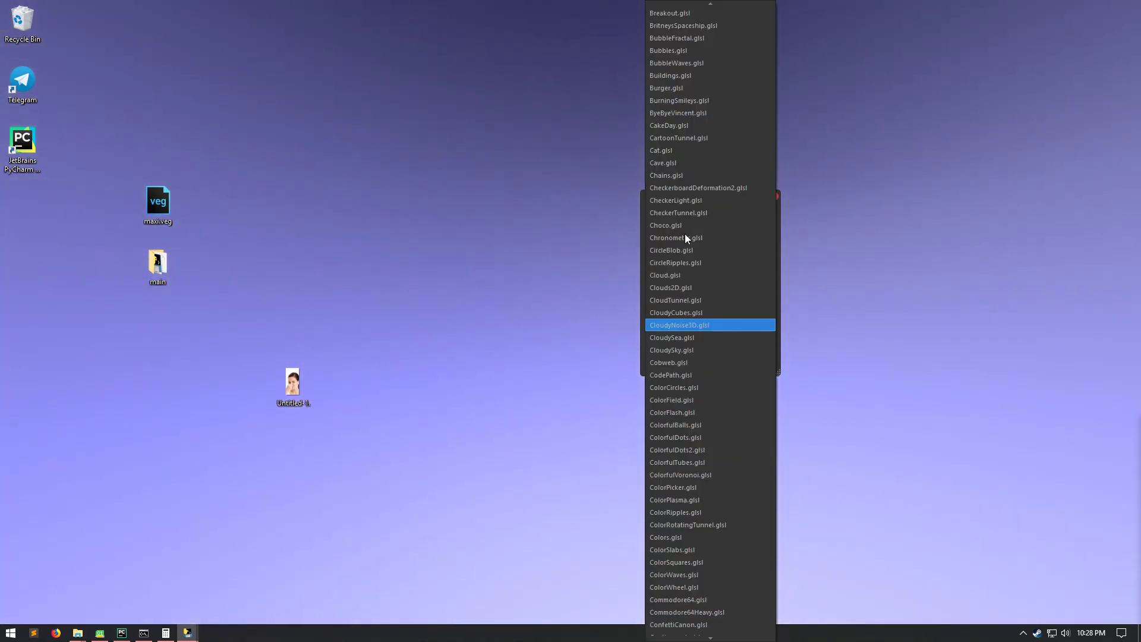
key(Down)
scroll(696, 266, down, 3)
scroll(701, 266, down, 20)
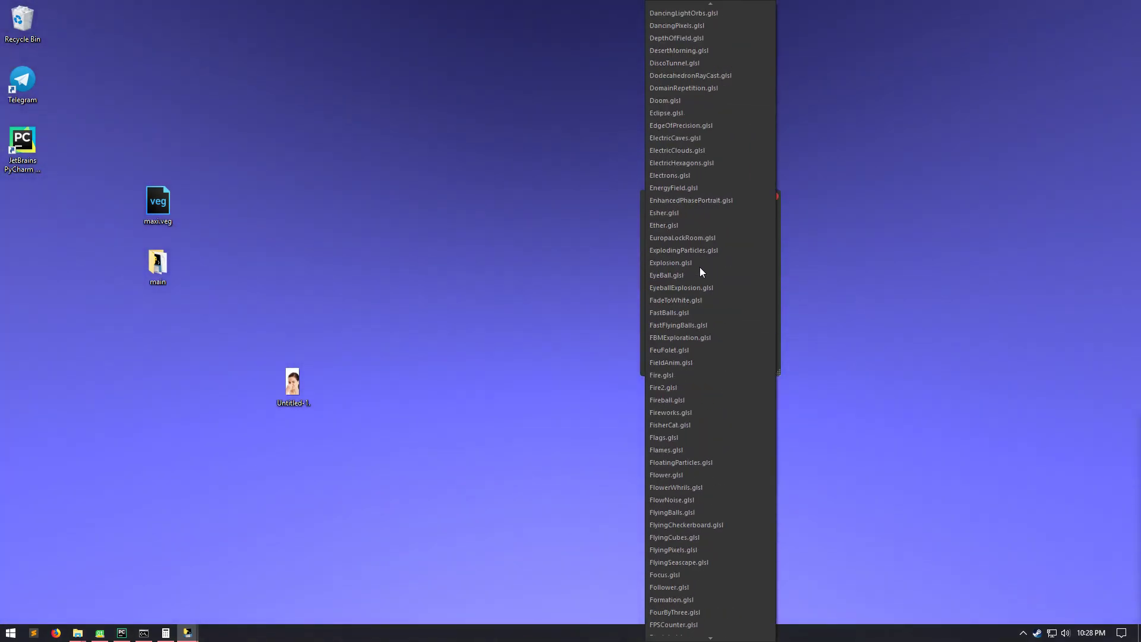
scroll(677, 392, up, 2)
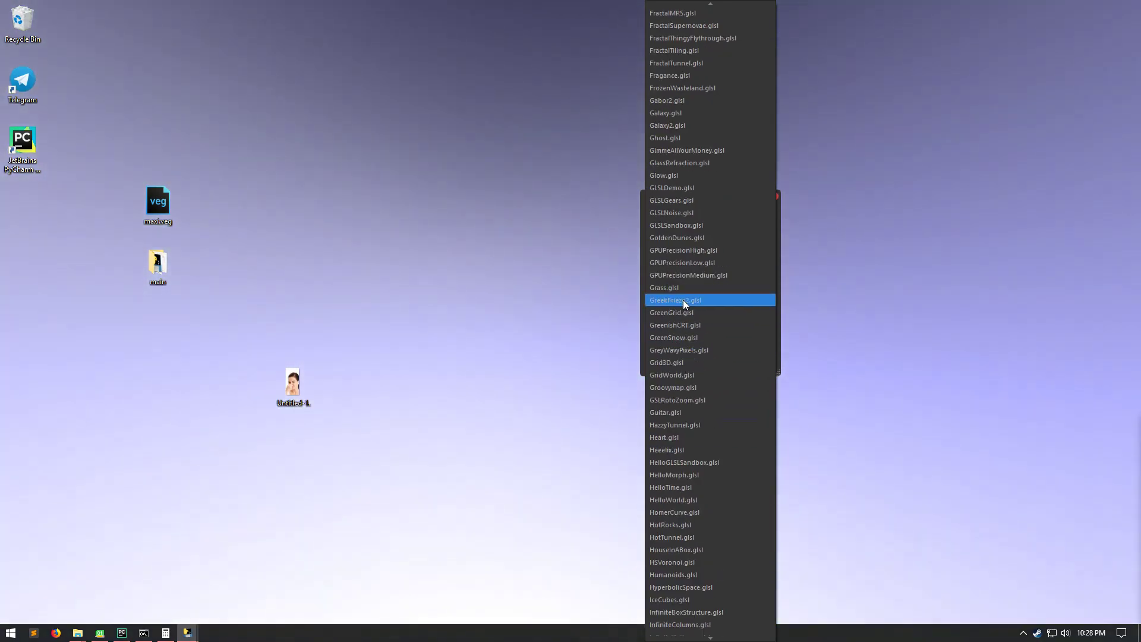
click(678, 288)
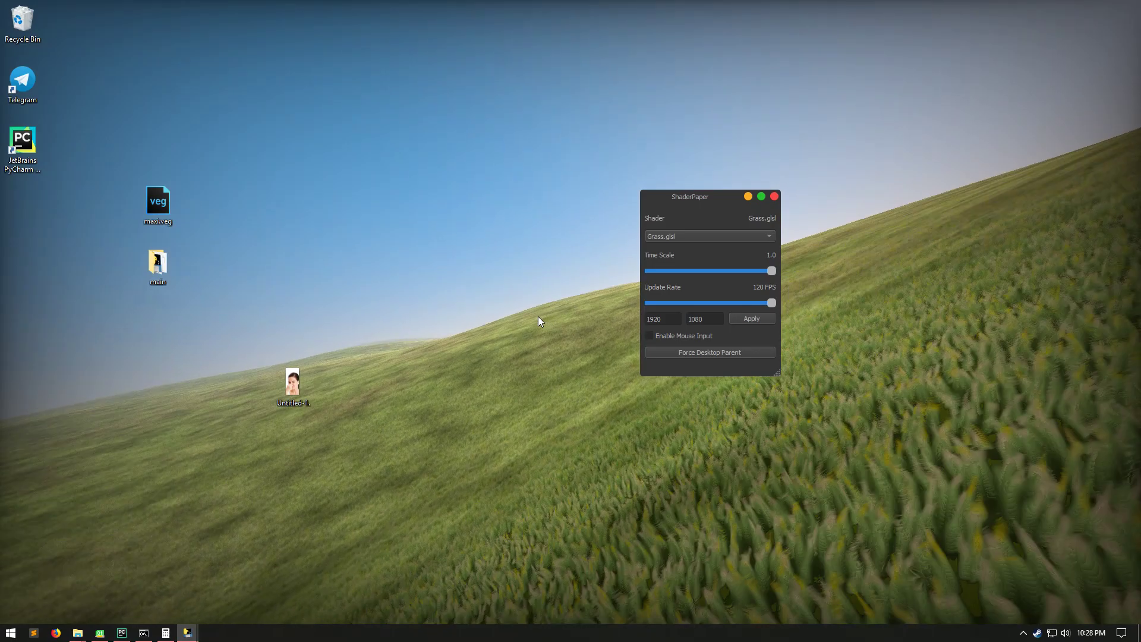
drag(772, 270, 661, 271)
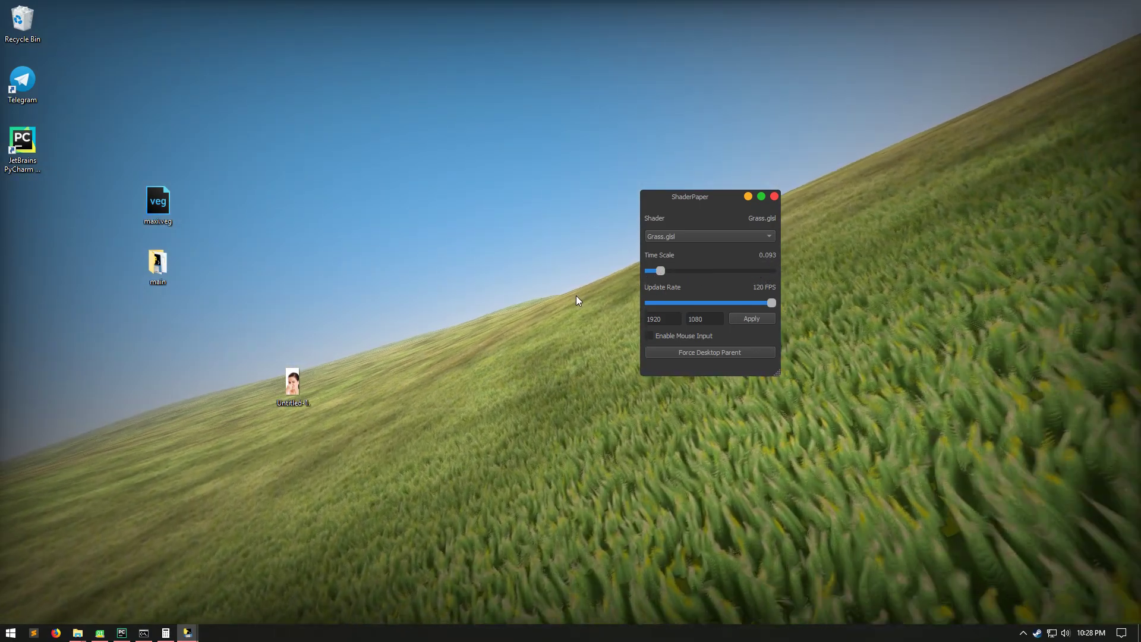
- Switch the wallpaper to Jellyfish.glsl and raise the Time Scale to 1.0
click(666, 238)
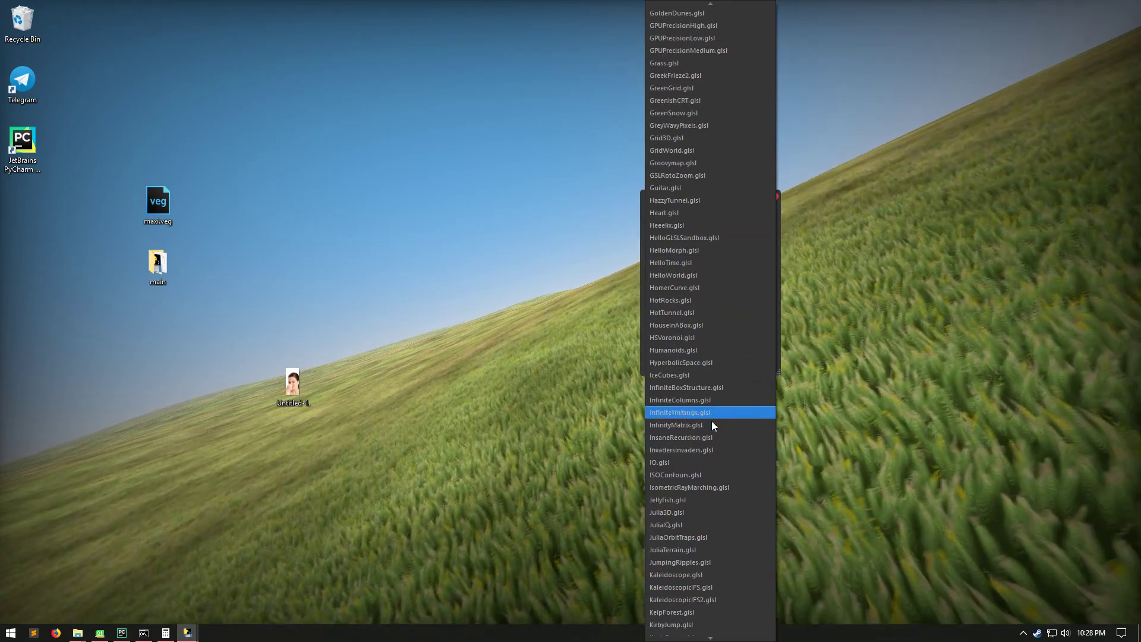
scroll(712, 479, down, 7)
click(705, 500)
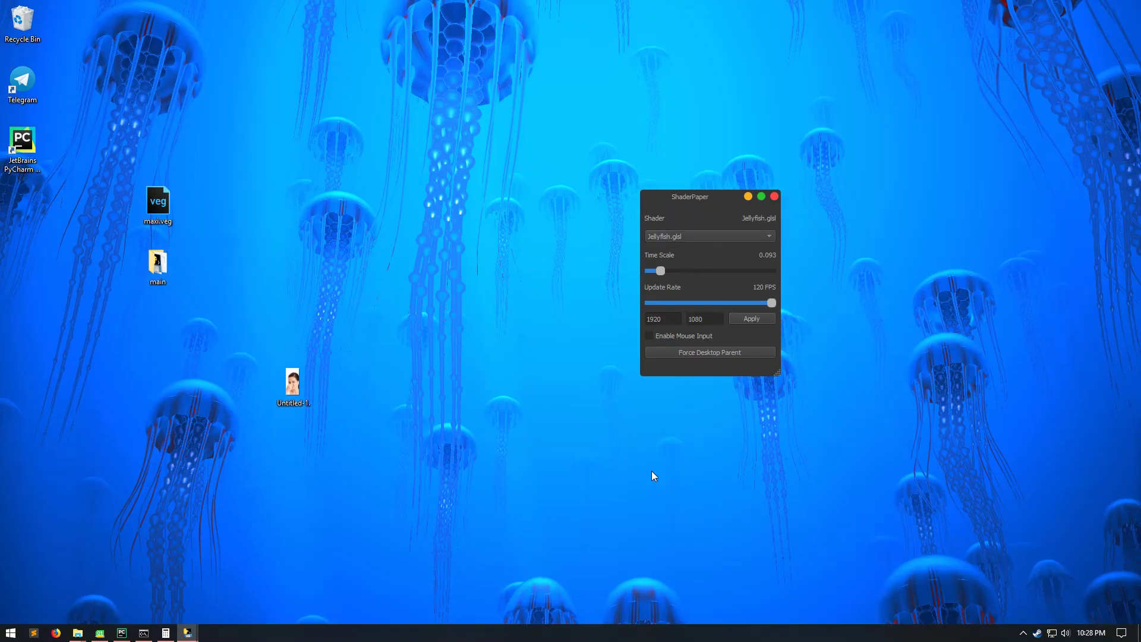
drag(661, 271, 872, 292)
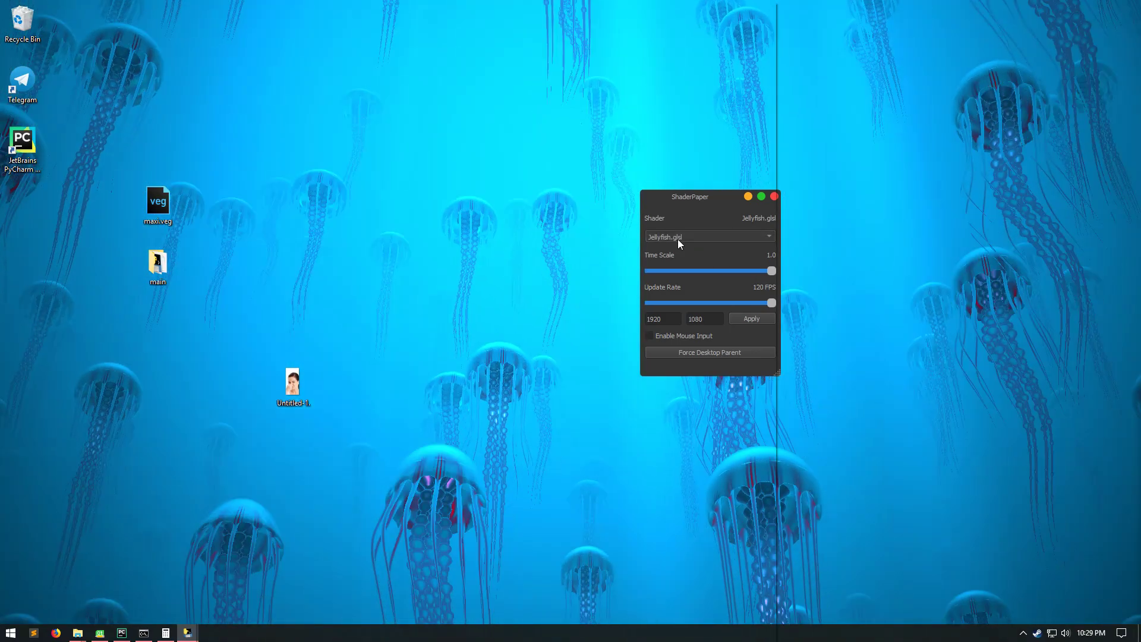
- Switch the wallpaper to Lights.glsl and browse the shader list again without choosing another one
click(678, 238)
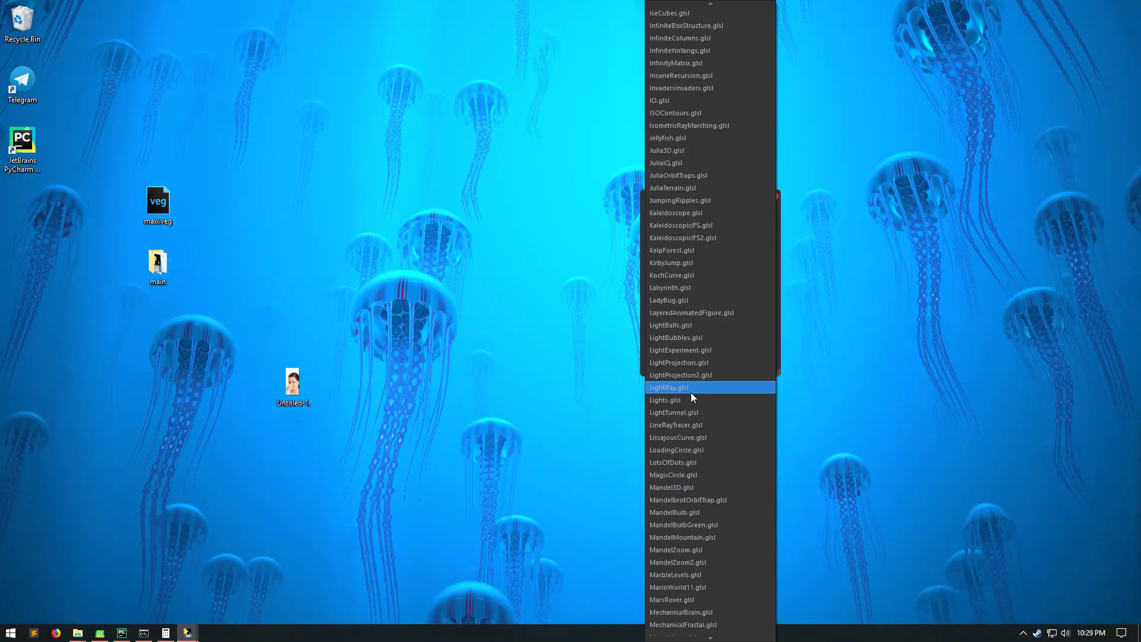
key(Escape)
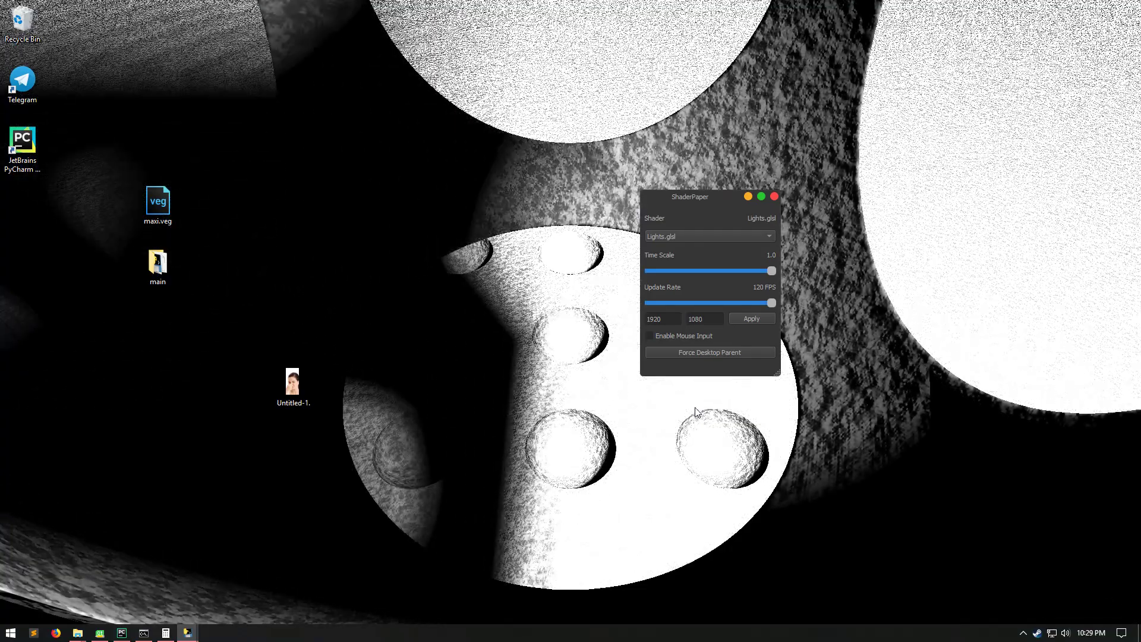
click(669, 237)
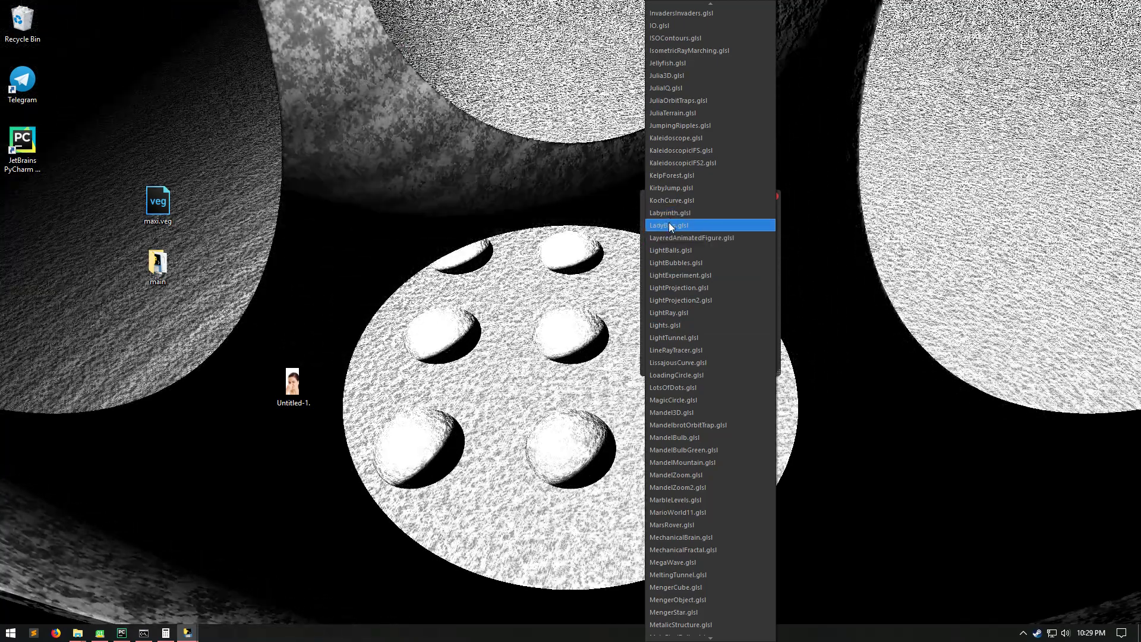
click(621, 251)
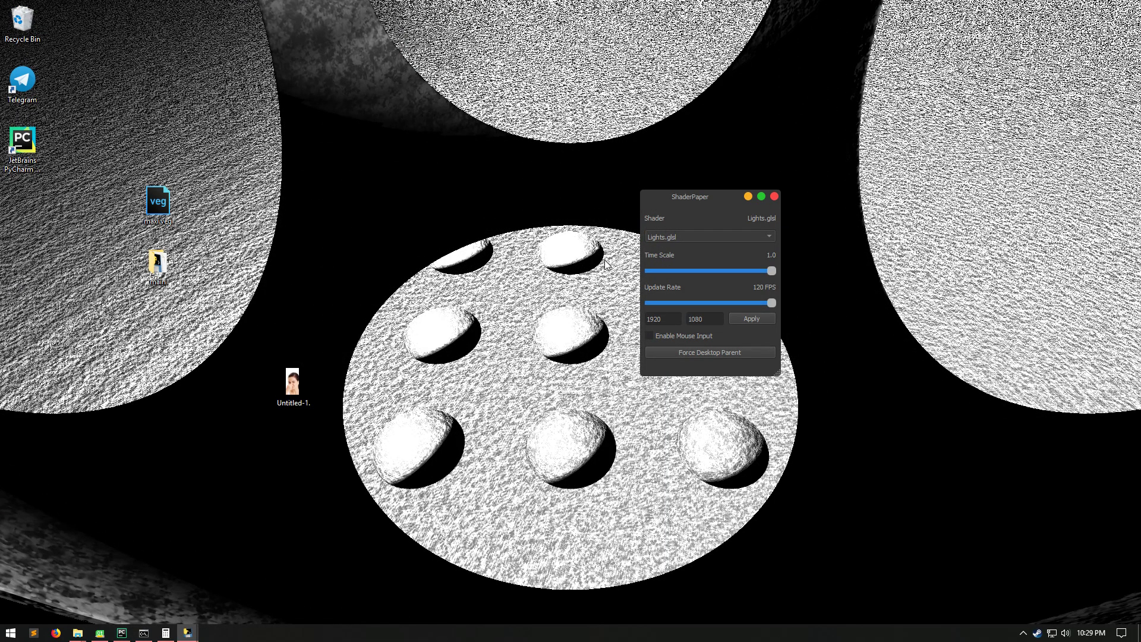